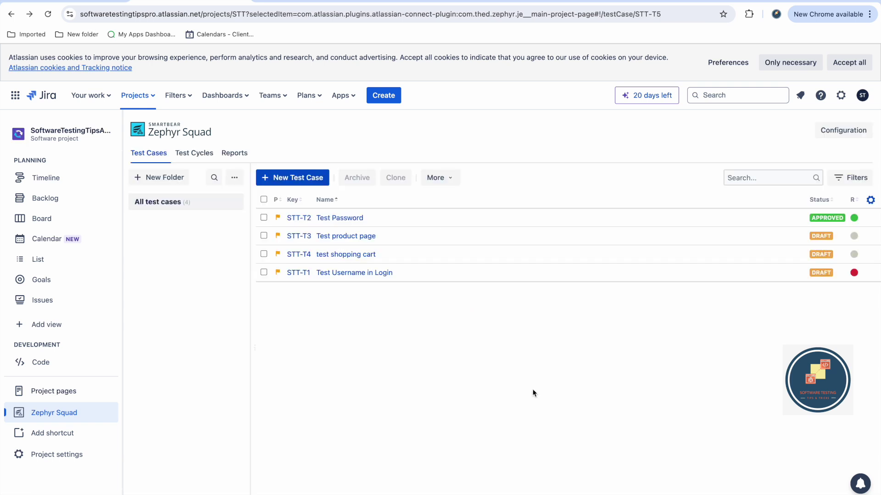
Search the Jira app marketplace for "zephyr squad" and open the Zephyr Squad - Test Management for Jira listing
click(344, 96)
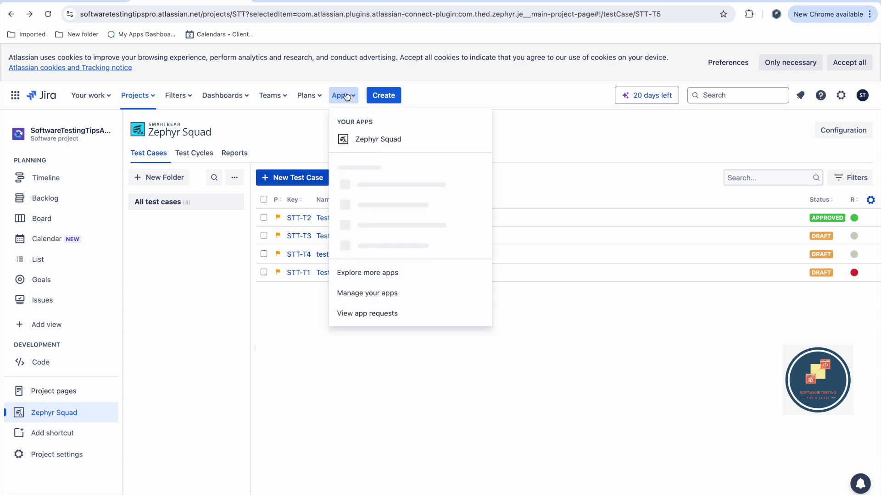
click(380, 275)
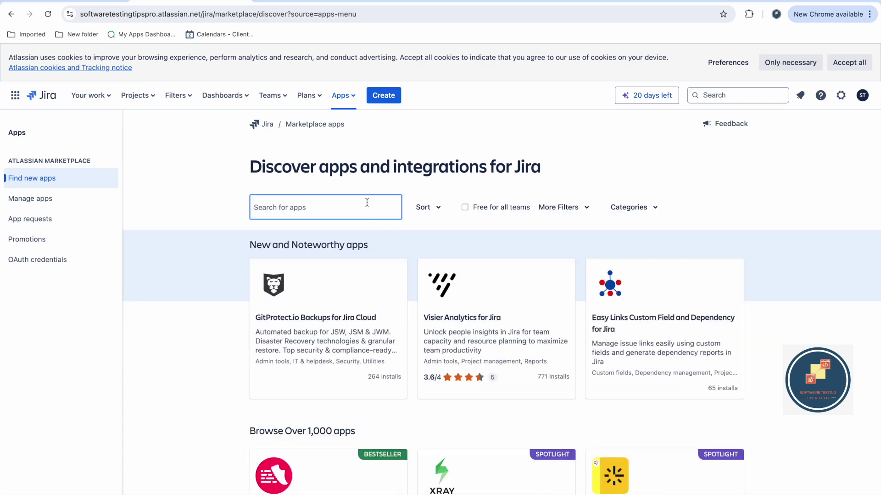
text(zephyr squad)
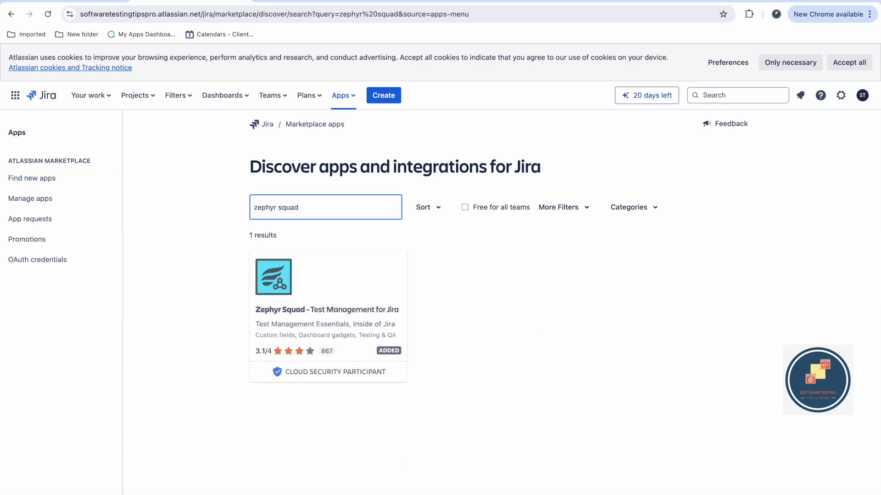
click(326, 311)
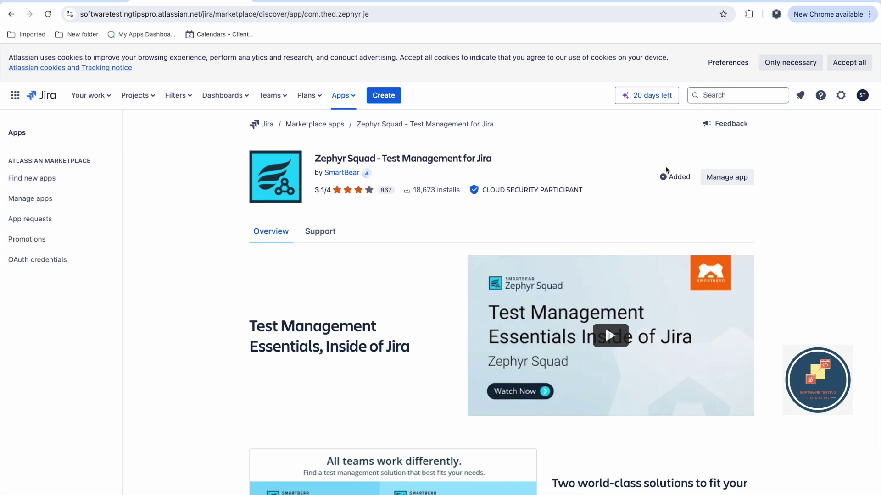
Switch to the Test (TEST) project, open Zephyr Squad there and enable it for the project
click(343, 95)
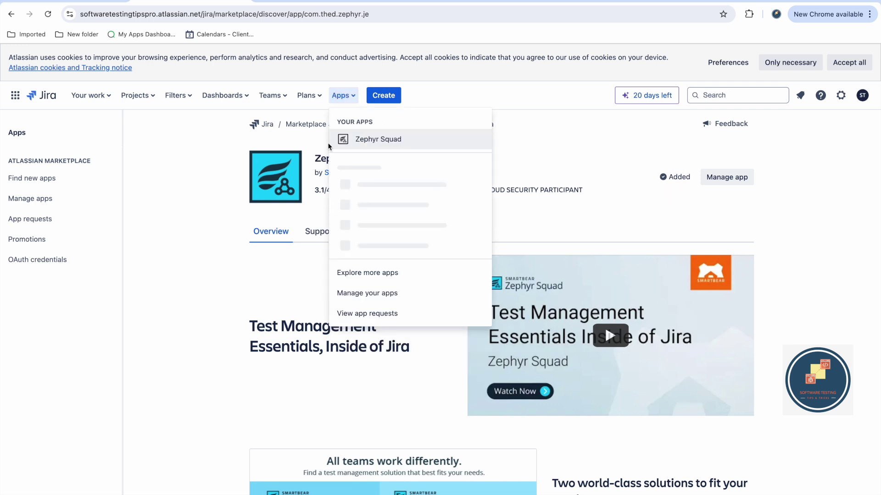
click(357, 140)
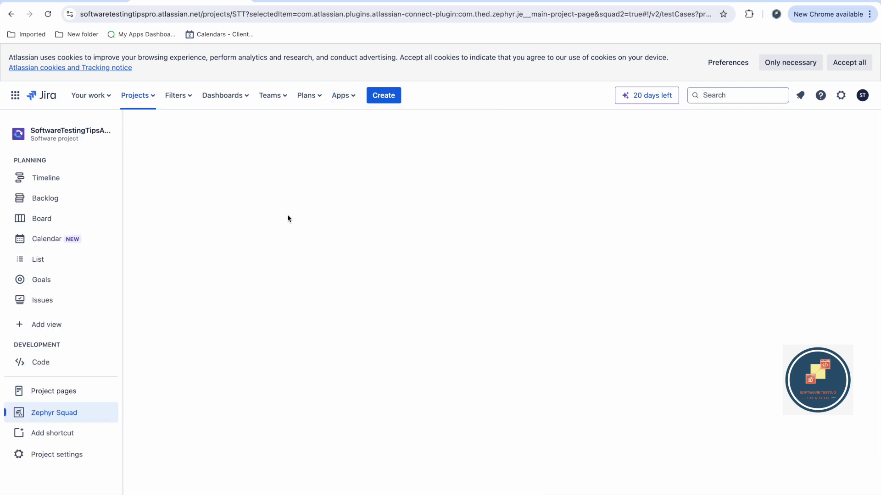
click(137, 95)
click(173, 224)
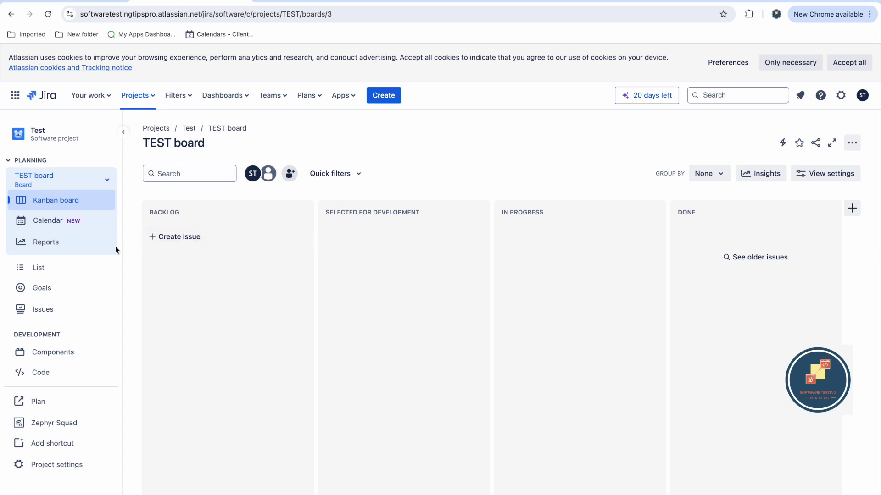
click(343, 96)
click(362, 137)
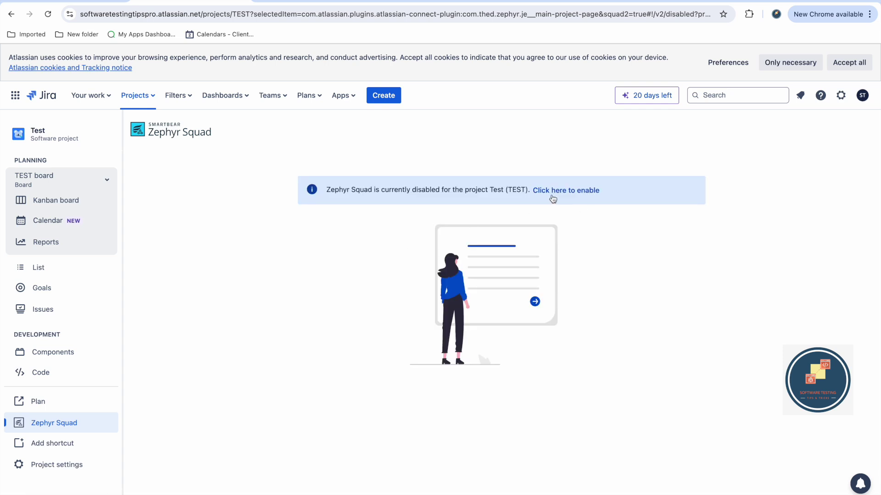
click(579, 192)
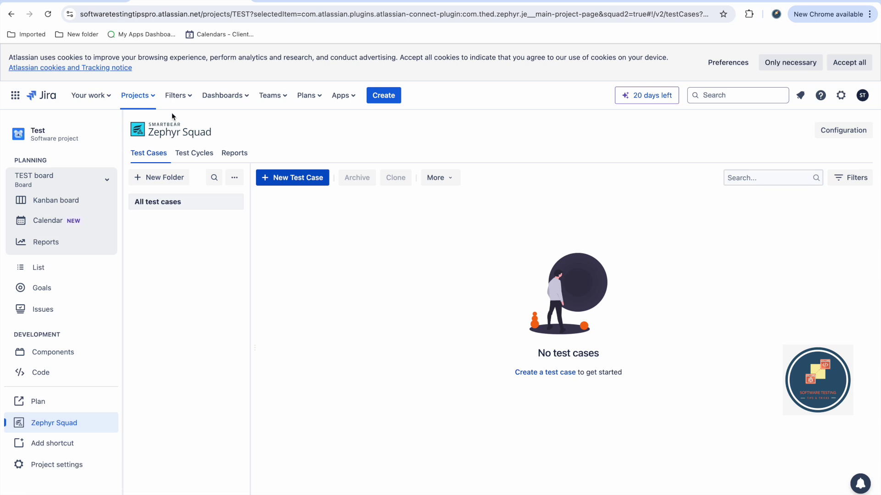
Switch to the SoftwareTestingTipsAndTricks (STT) project and open its Zephyr Squad test cases
click(136, 102)
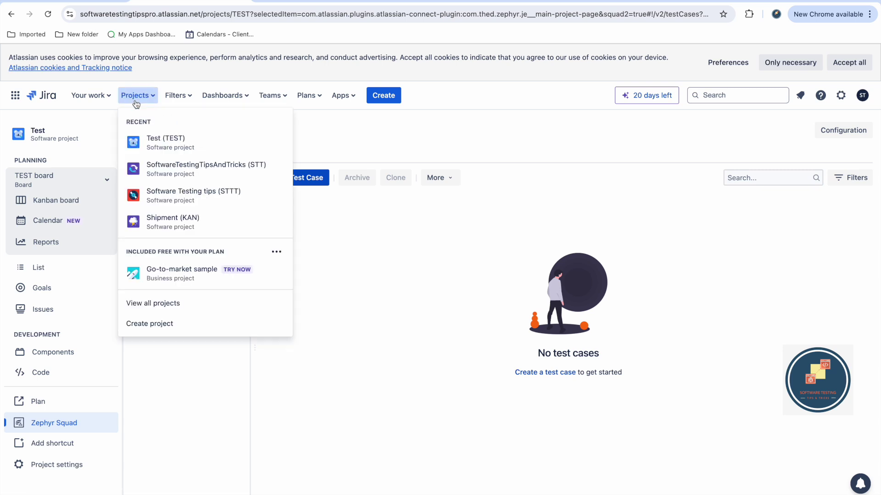
click(151, 169)
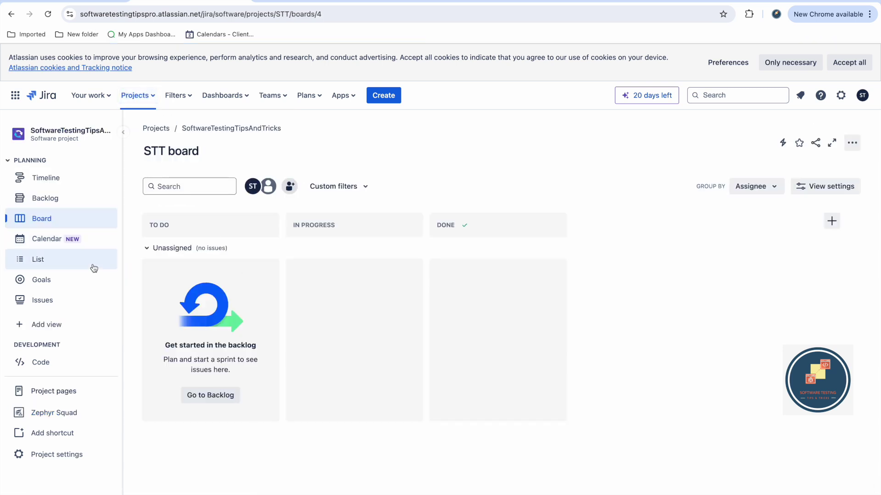
click(64, 418)
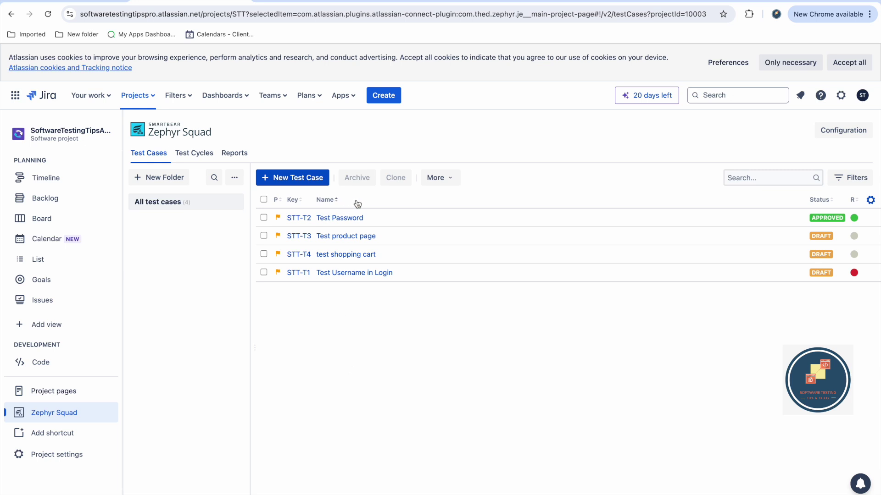
Start a new test case named "Test shopping cart" with the precondition "You need to login first."
click(305, 179)
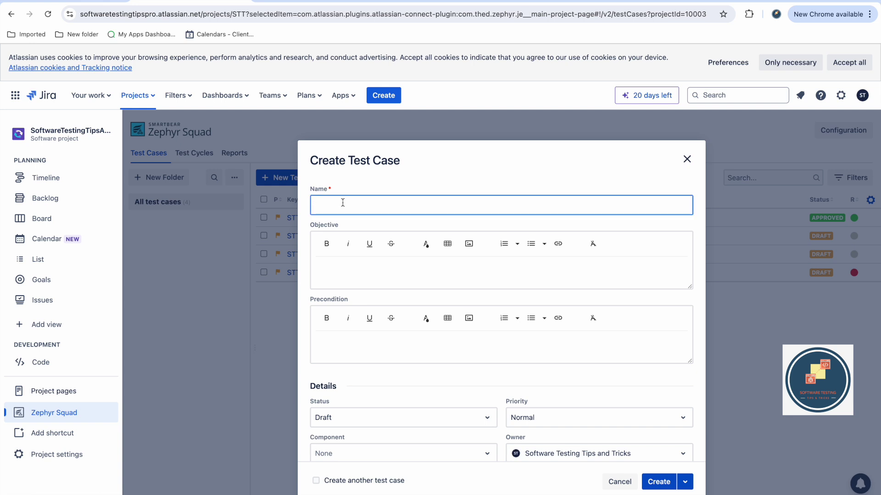
text(Test shopping cart)
click(368, 274)
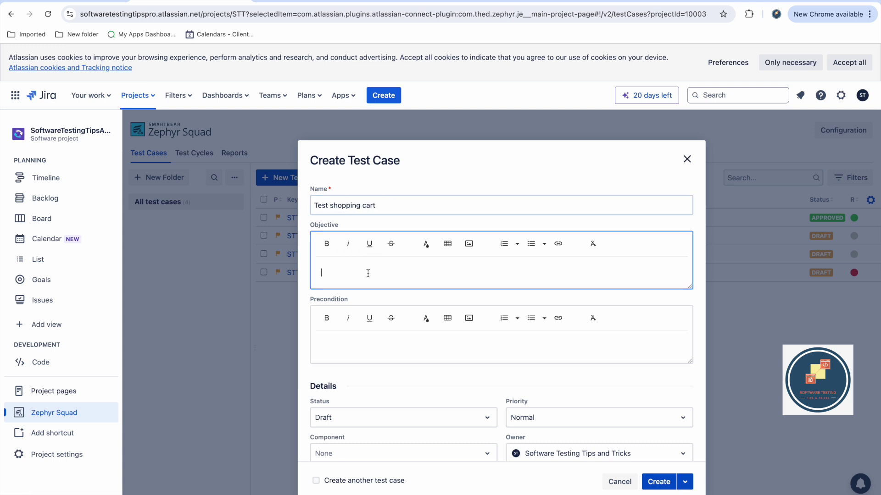
scroll(375, 352, down, 3)
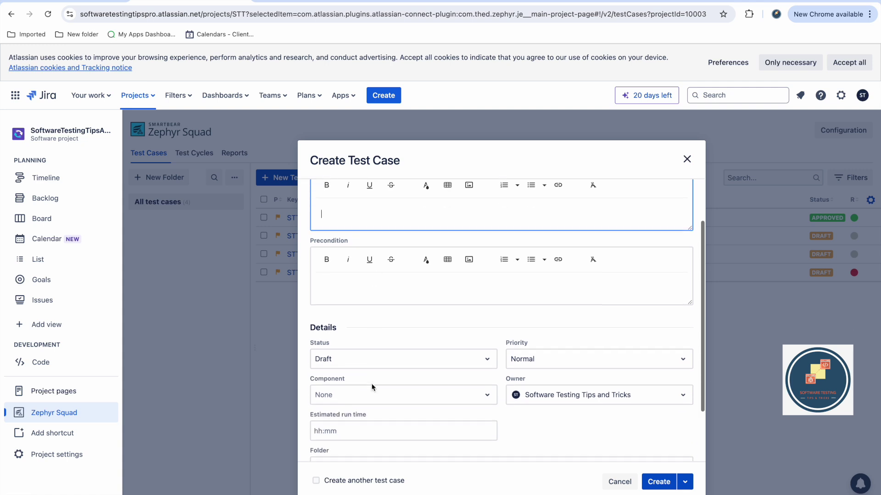
click(370, 273)
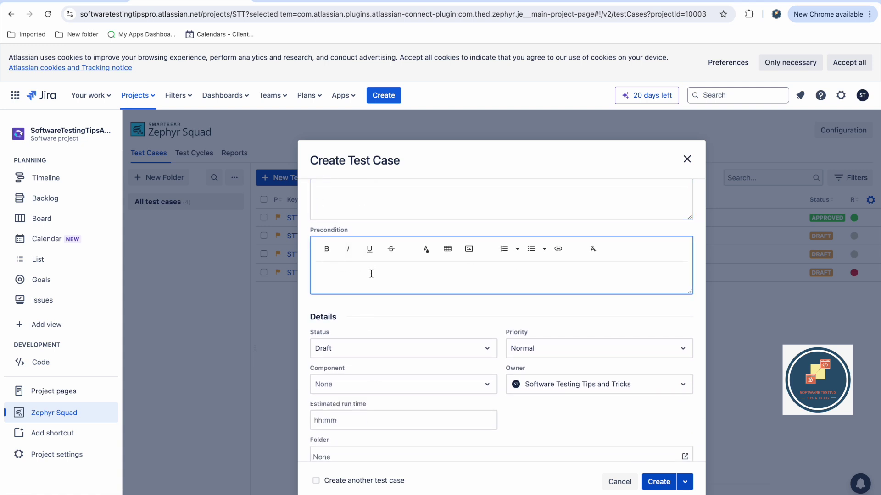
text(You need to login first.)
Set the new test case's status to Approved, review its details and create it
scroll(367, 326, down, 1)
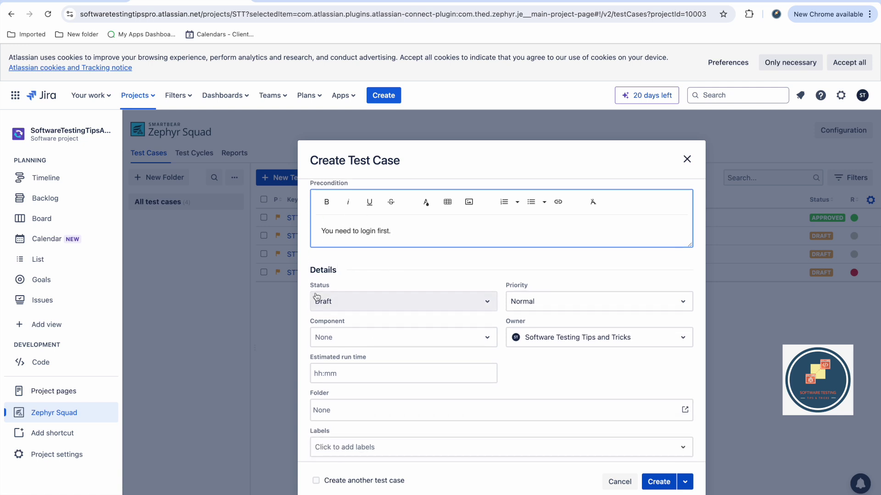
click(341, 301)
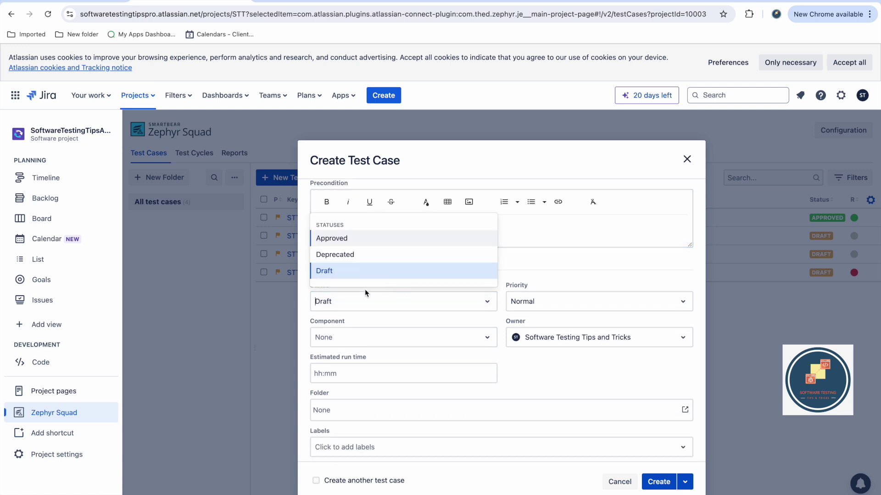
click(337, 238)
scroll(384, 339, down, 1)
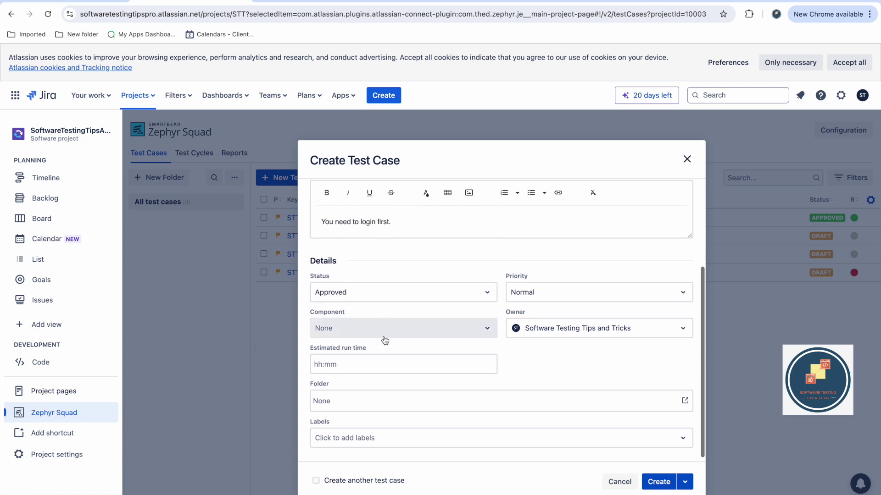
click(397, 287)
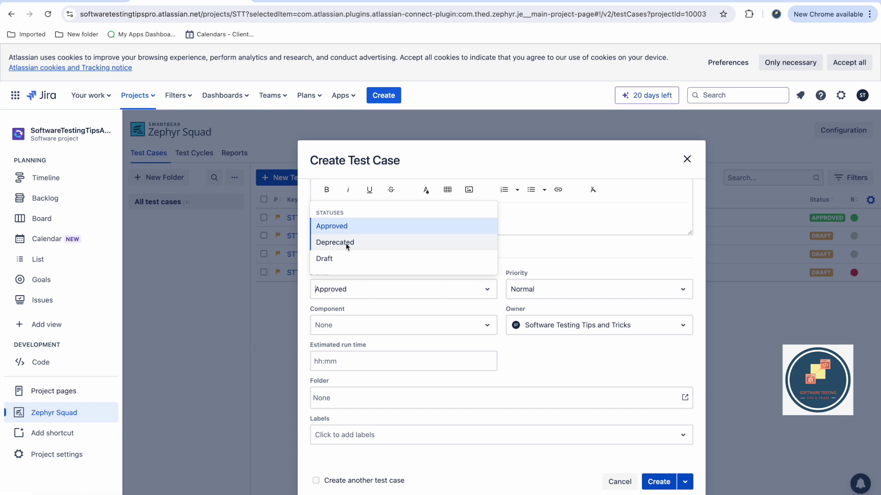
click(546, 354)
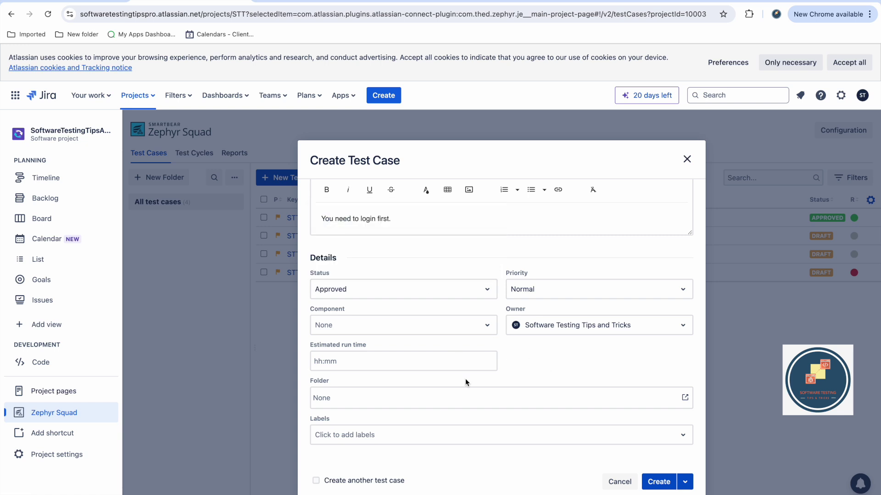
scroll(446, 350, up, 3)
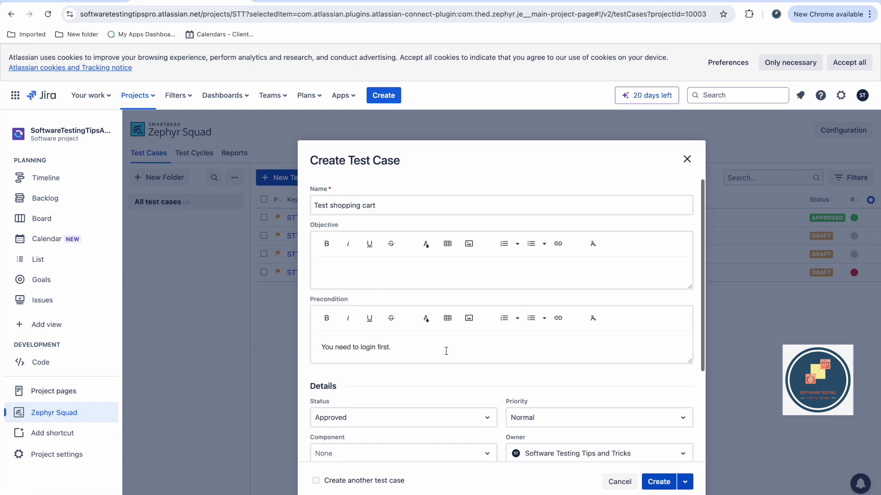
scroll(443, 357, down, 3)
click(659, 483)
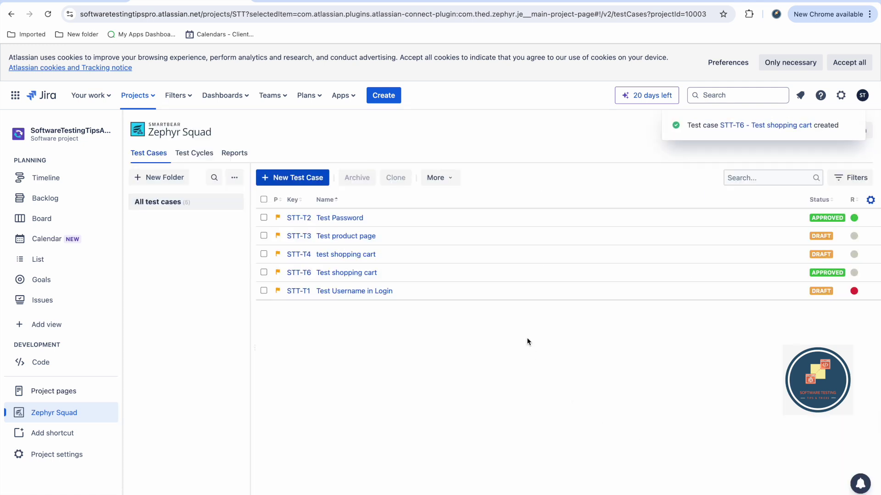
Open the test script of the approved "Test shopping cart" case and describe step 1 as "Login with user1 and password"
click(301, 274)
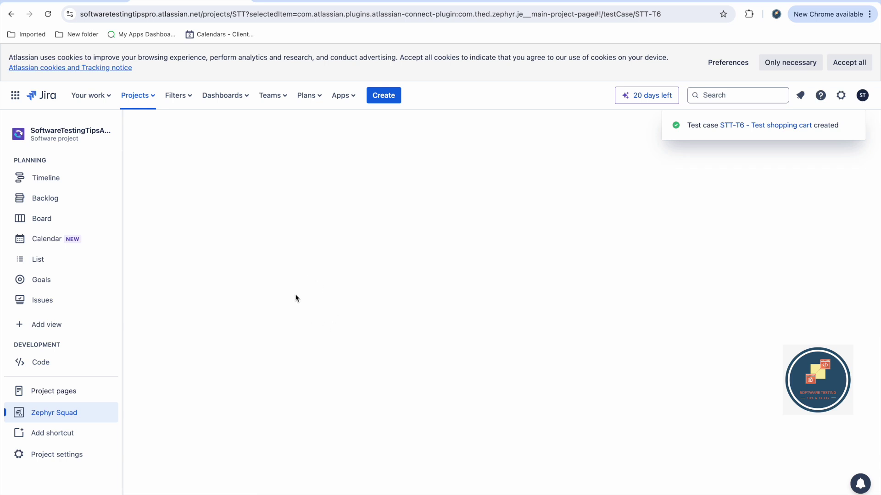
click(182, 161)
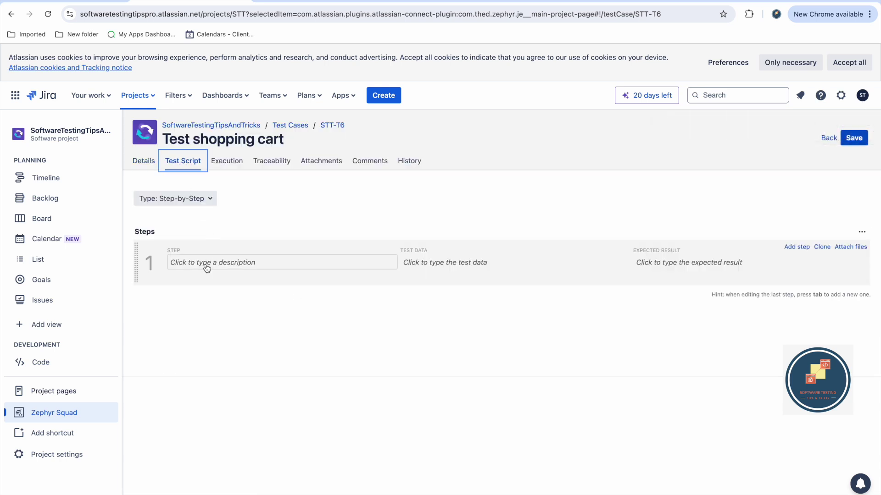
click(207, 267)
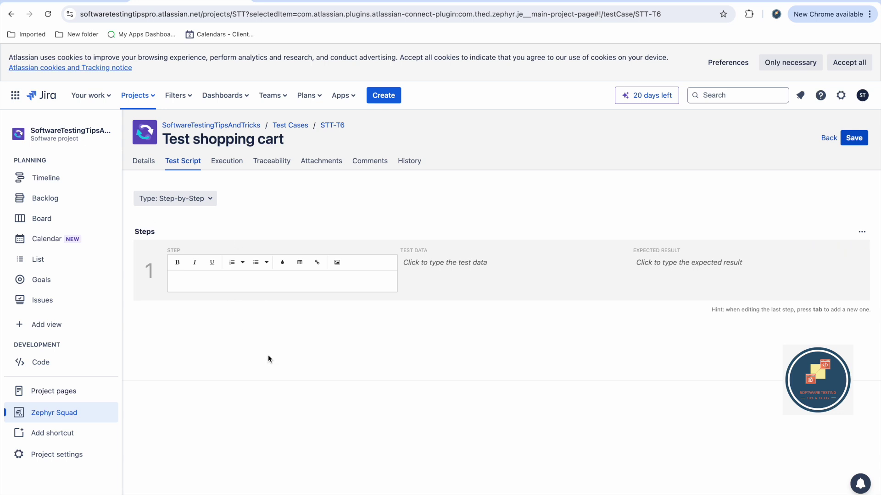
text(Login with user1 and password)
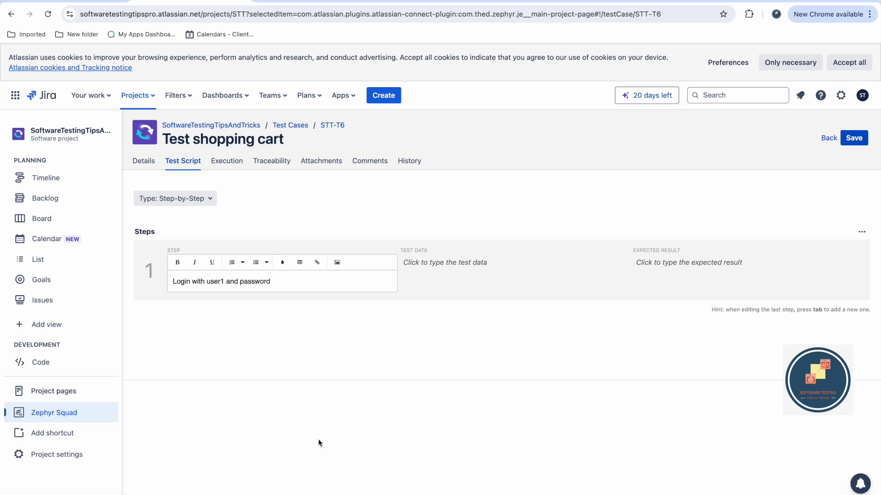
click(317, 442)
Add a second test step described as "Add XYZ product in the cart"
click(775, 247)
text(Add XYZ product in the cart)
click(676, 379)
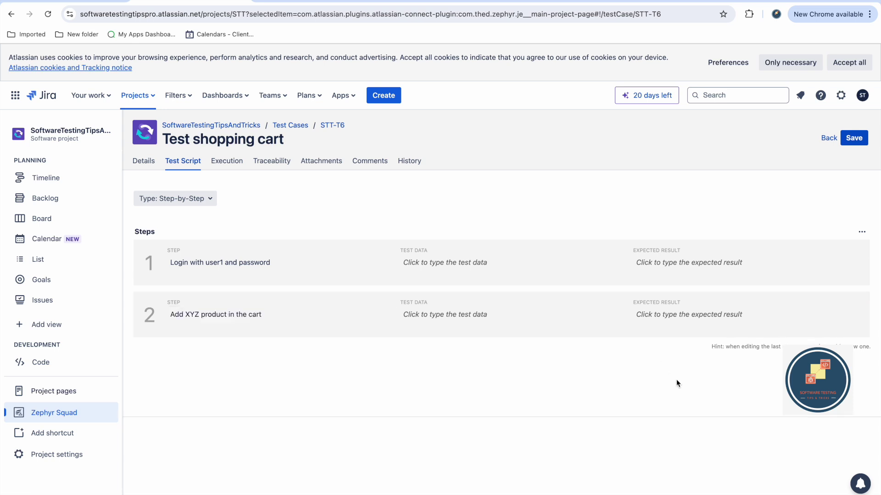
Add a third test step described as "Add more quantity of the same product"
text(Verify product)
key(BackSpace)
key(BackSpace)
key(BackSpace)
key(BackSpace)
key(BackSpace)
key(BackSpace)
key(BackSpace)
key(BackSpace)
key(BackSpace)
key(BackSpace)
key(BackSpace)
key(BackSpace)
key(BackSpace)
key(BackSpace)
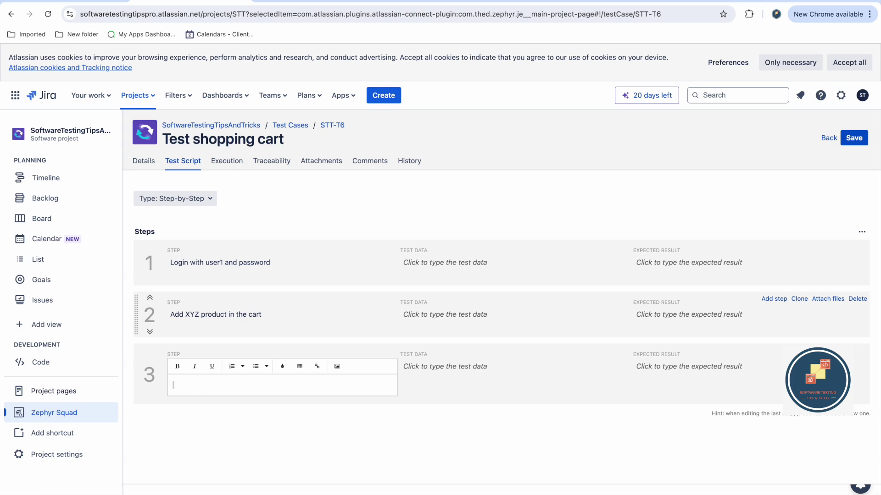
text(Add more quantity of the same product)
click(693, 427)
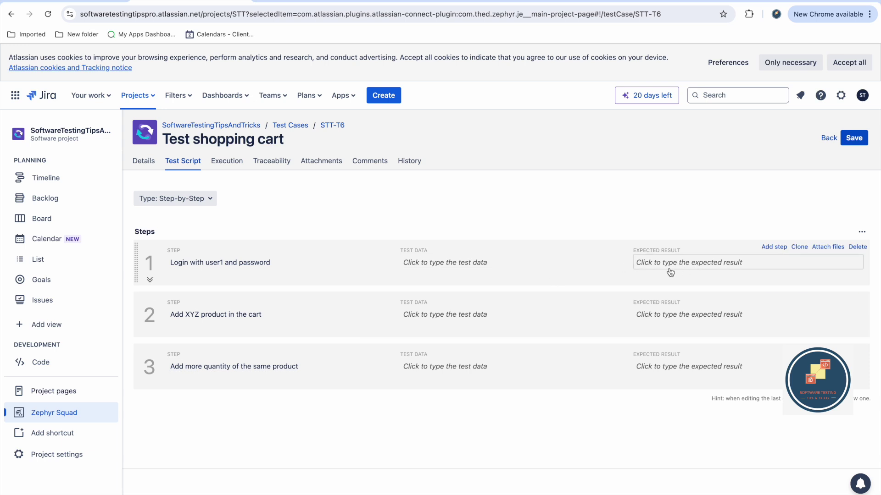
Enter "It should get loged in" as the expected result of step 1
click(648, 265)
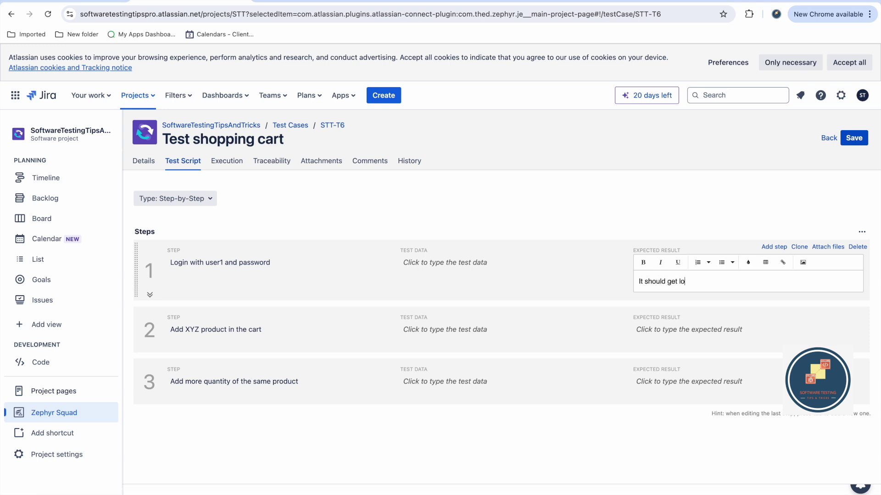
text(It should get loged in)
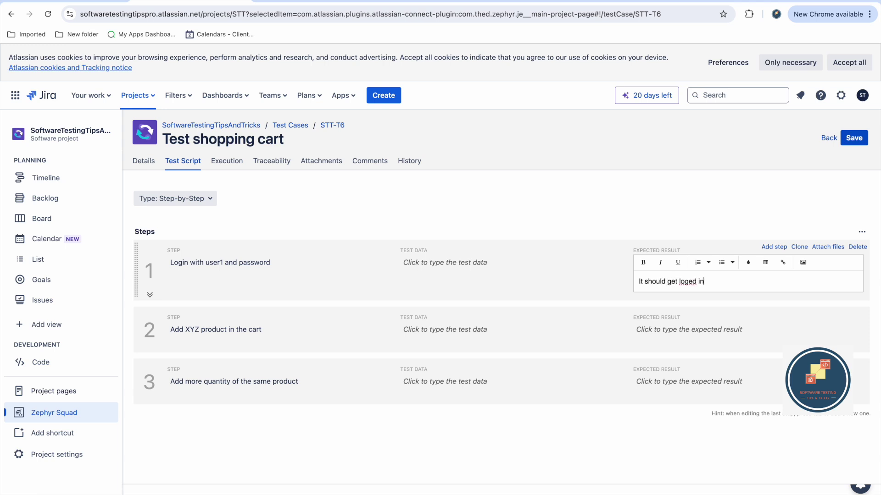
click(696, 420)
Enter an expected result for step 3 to verify that quantity and price get changed
click(686, 369)
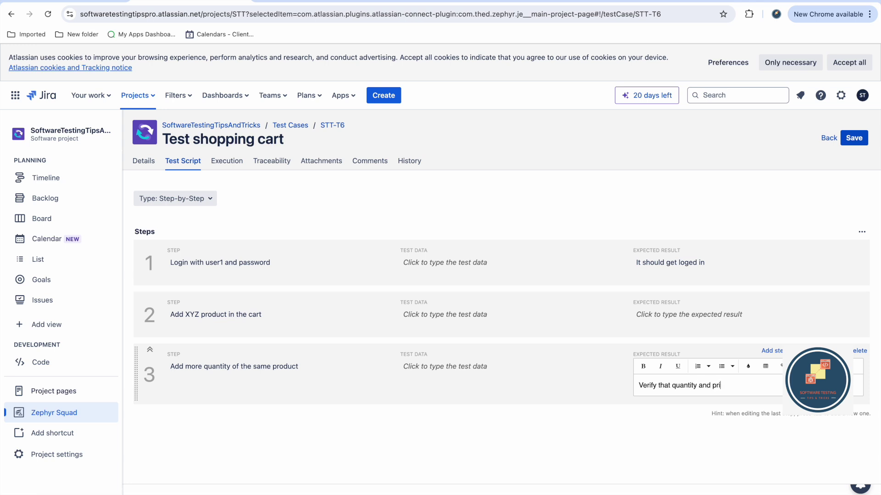
text(t ch)
click(653, 455)
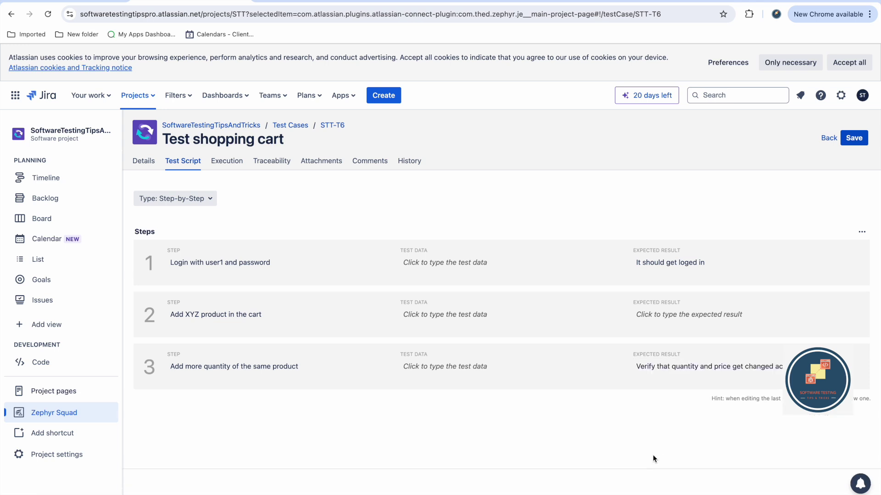
Examine the editable test data and description fields of step 3 in the test script
click(453, 371)
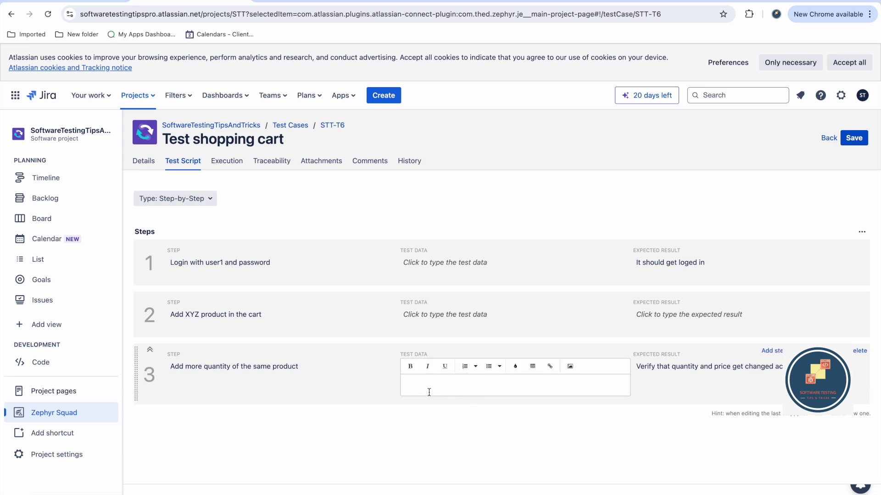
click(371, 398)
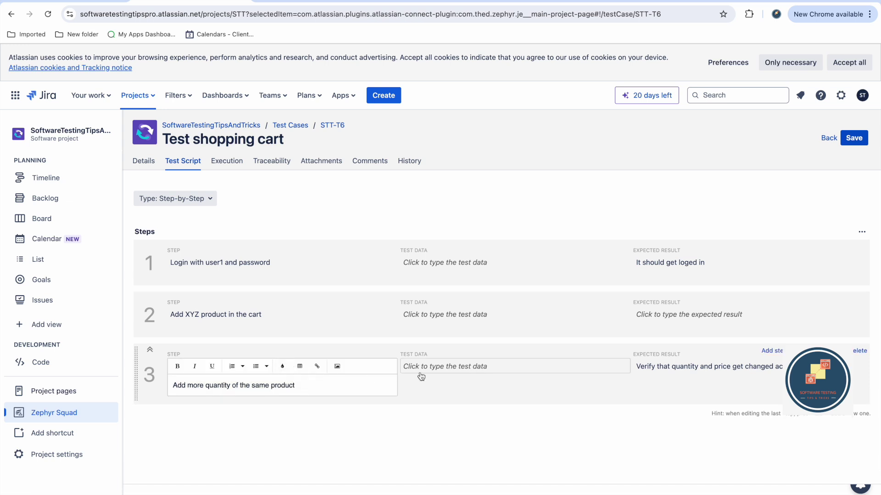
click(435, 375)
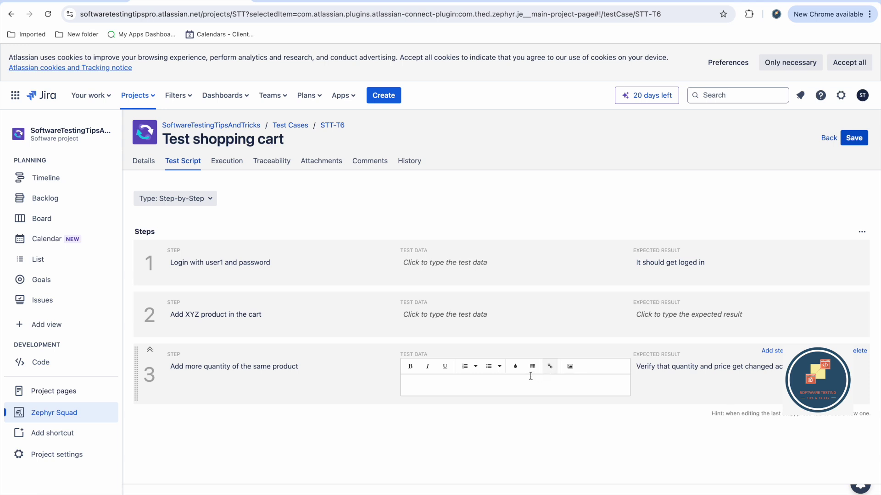
click(480, 438)
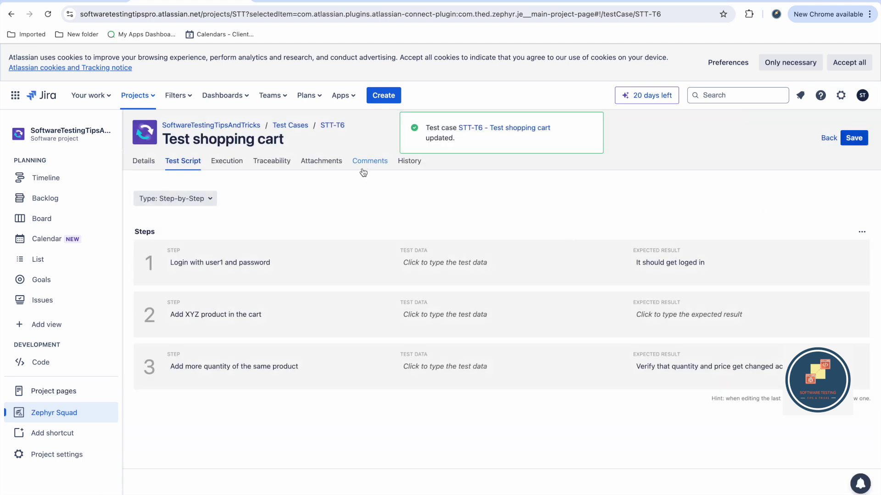
Return to the project's test case list and create a folder named "Login Tests"
click(292, 127)
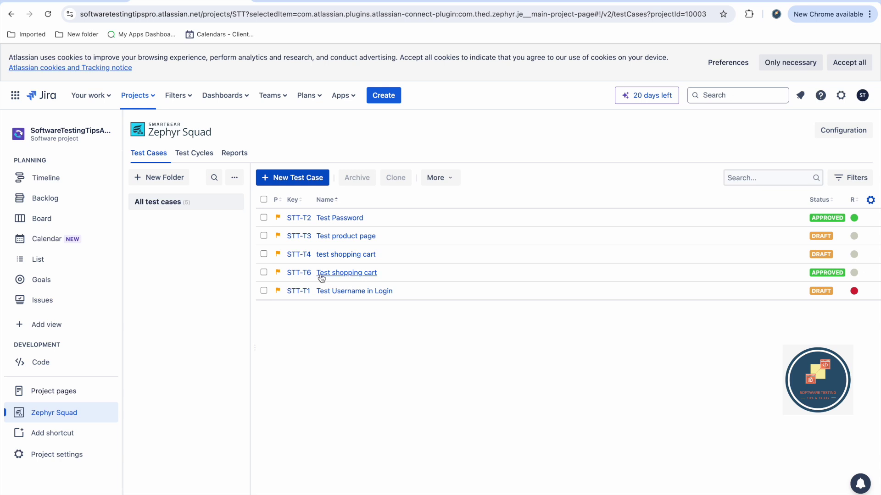
click(165, 181)
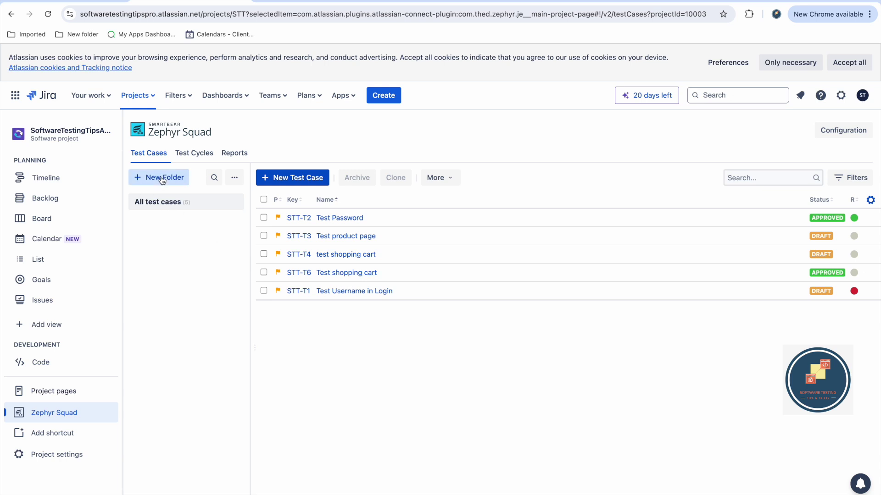
text(Login Tests)
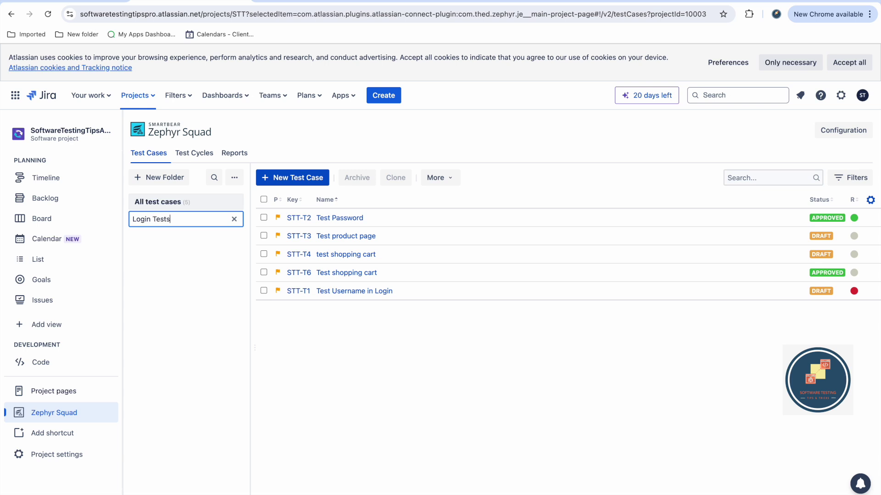
key(Return)
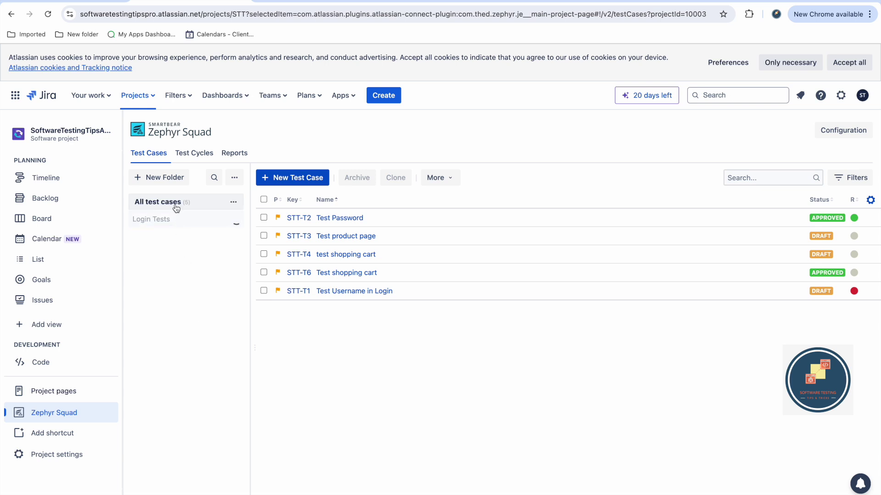
Create another test case folder named "Cart Tests"
click(173, 182)
text(Cart Testst)
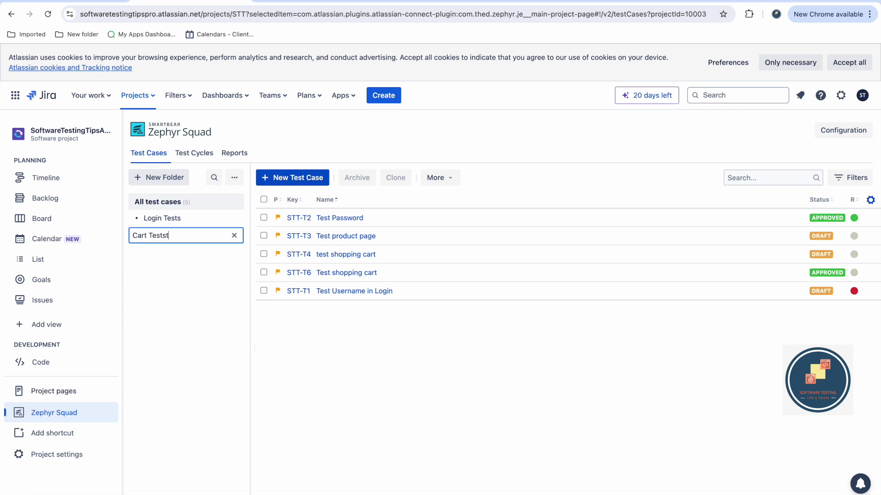
key(Return)
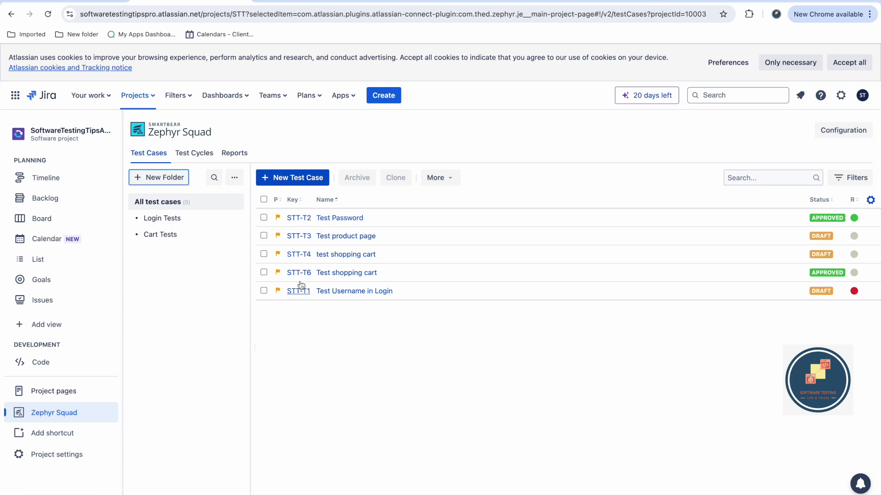
Assign test case STT-T4 to the /Cart Tests folder, save it, and show that folder's test cases
click(298, 255)
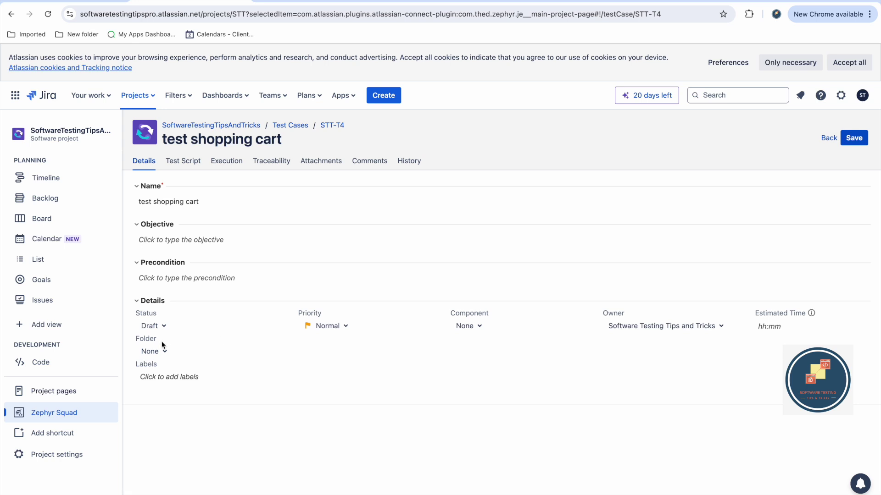
click(155, 352)
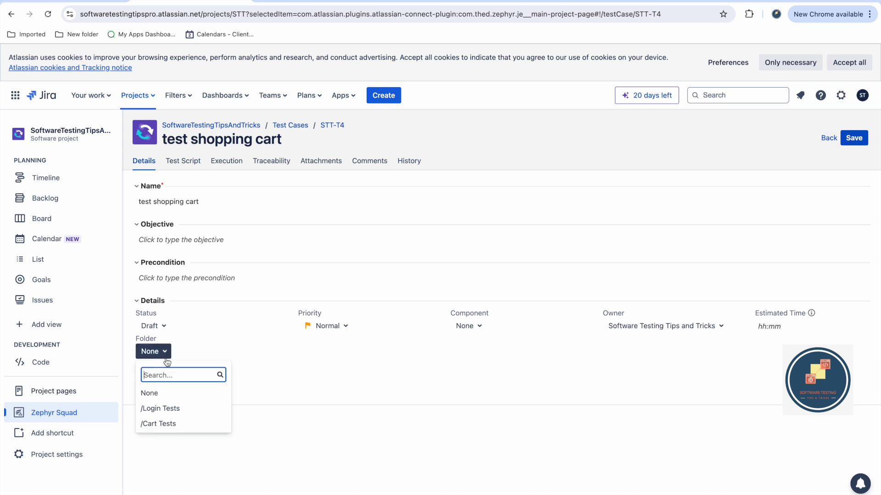
click(177, 424)
click(861, 137)
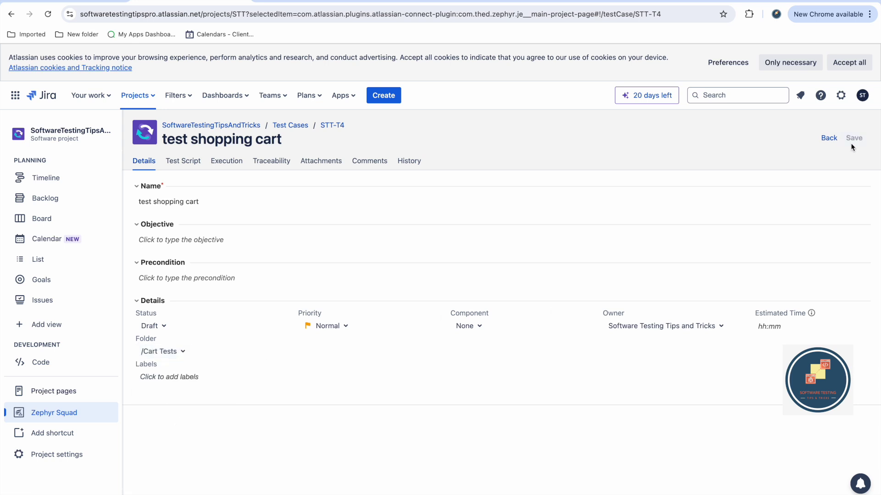
click(289, 125)
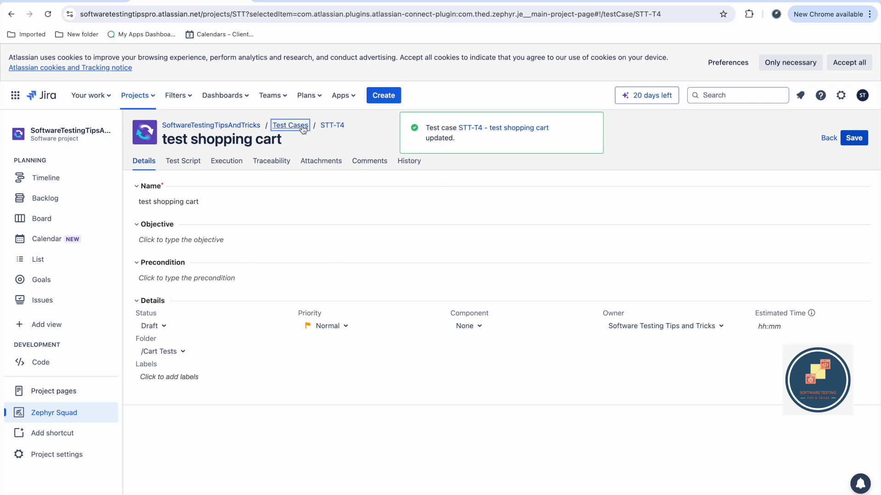
click(161, 235)
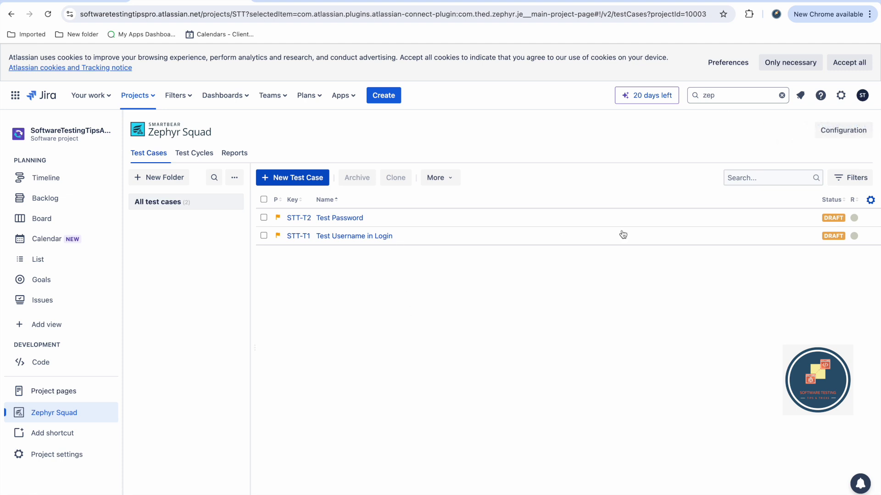
Create the test cases "Test product page" and "test shopping cart" in bulk with Draft status and Normal priority
click(457, 181)
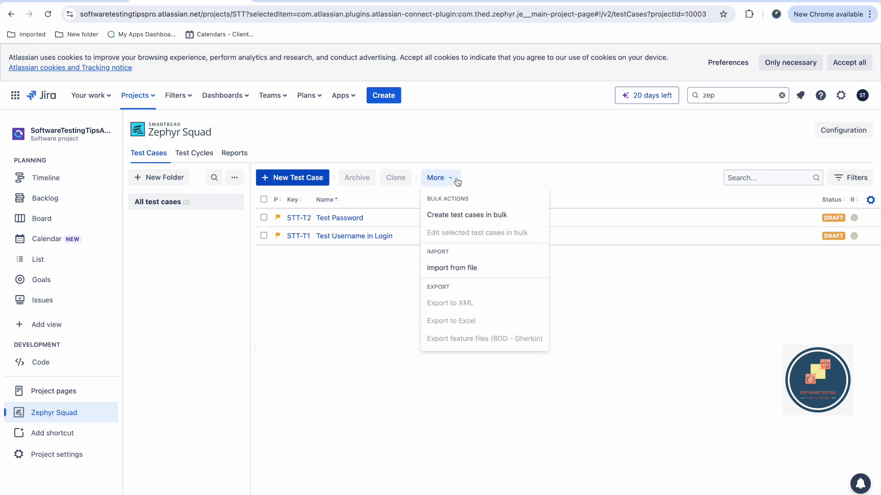
click(477, 217)
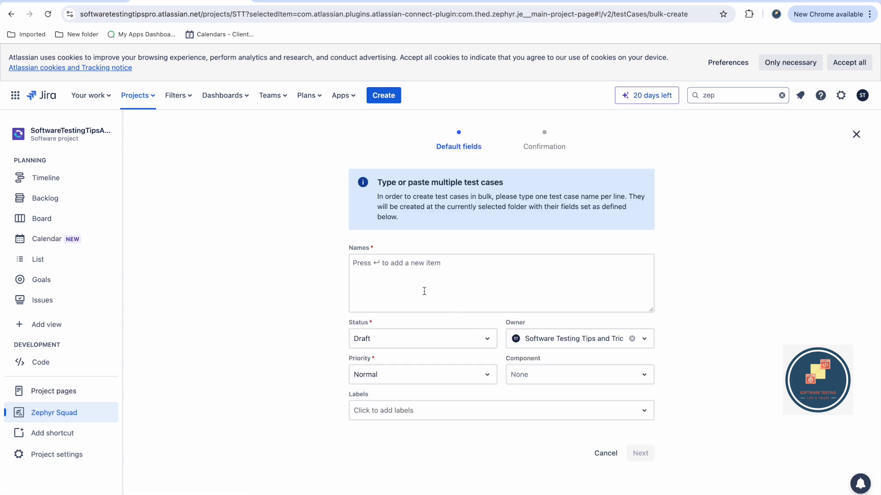
click(407, 266)
text(Test product page)
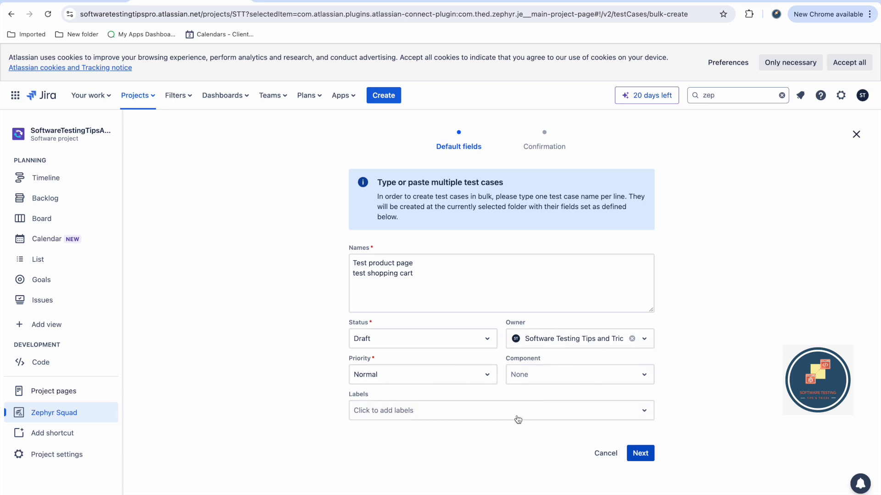
click(640, 454)
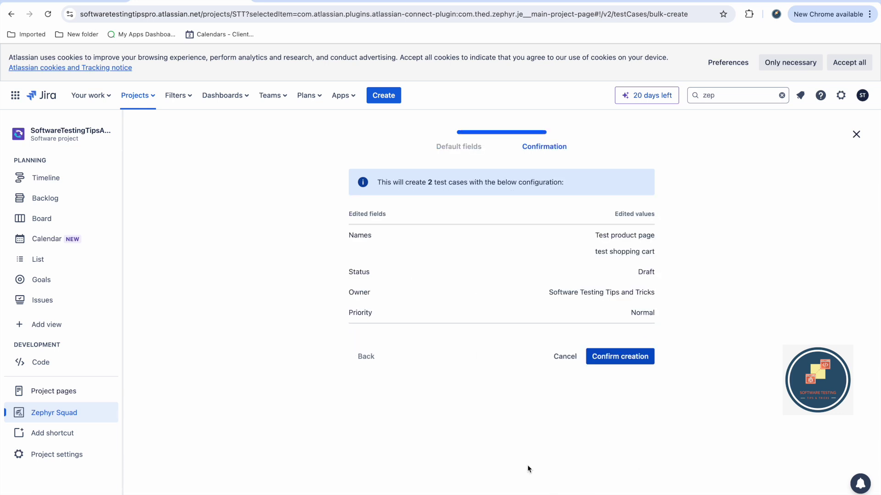
click(624, 357)
click(637, 227)
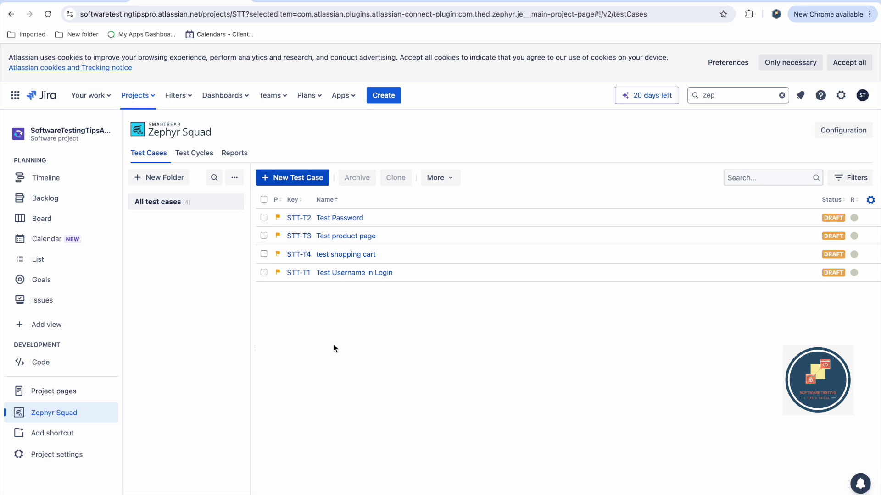
View the test script of the "Test product page" test case and return to the test case list
click(342, 237)
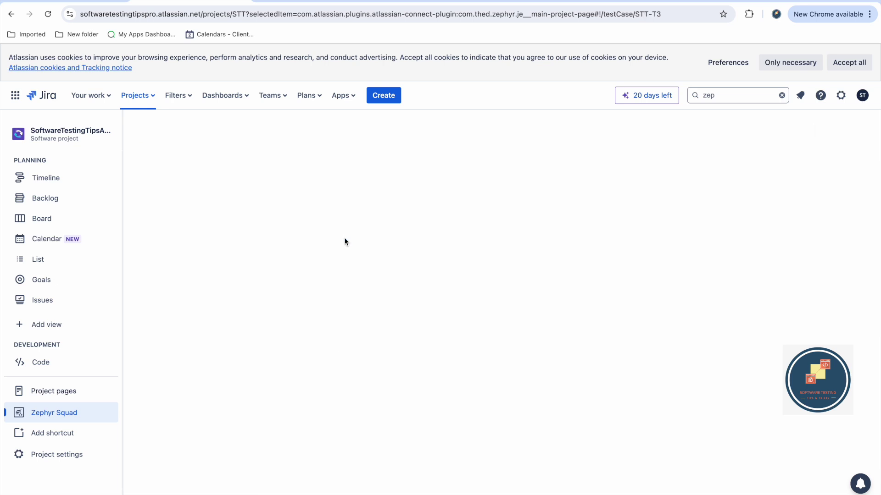
click(183, 160)
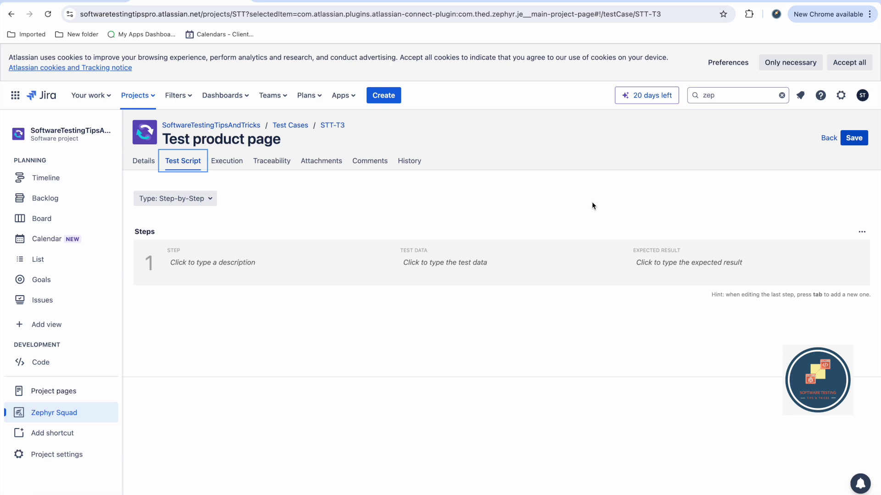
click(828, 138)
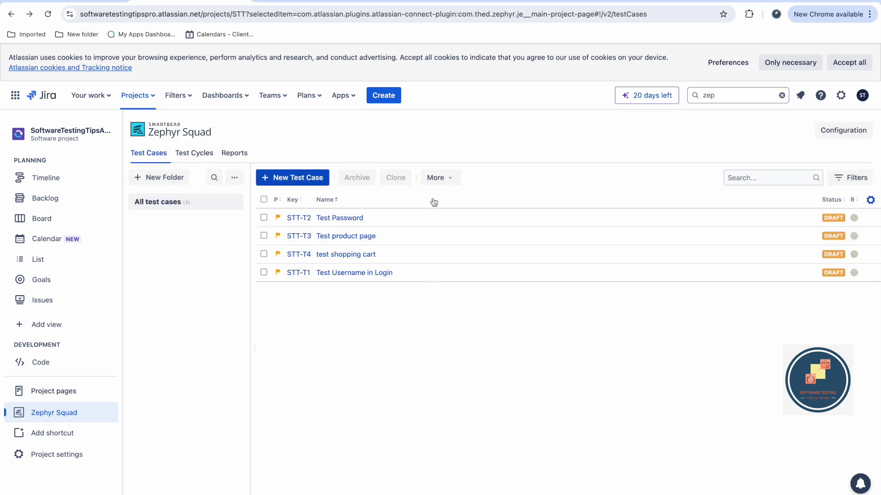
View the data source choices for importing test cases from a file and exit the import
click(448, 180)
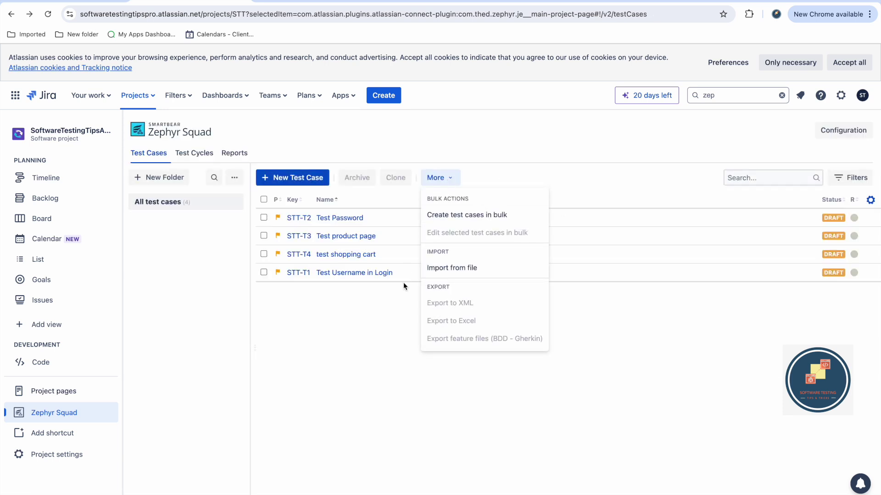
click(460, 269)
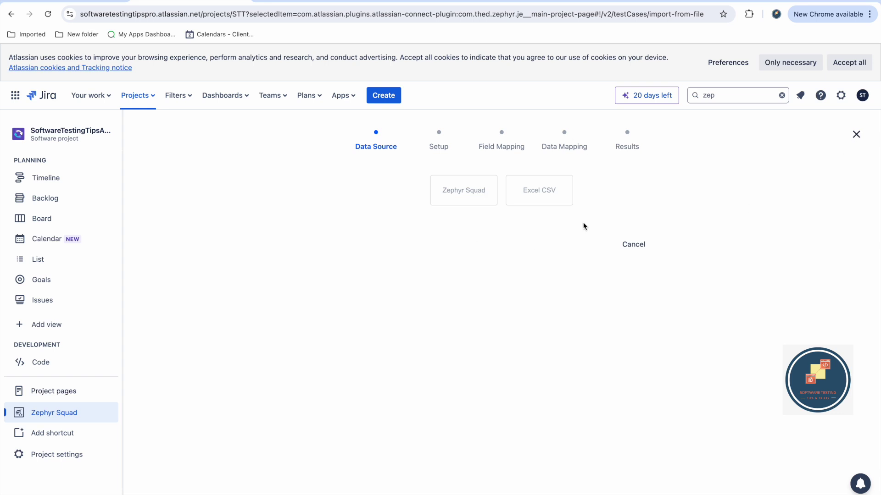
click(856, 134)
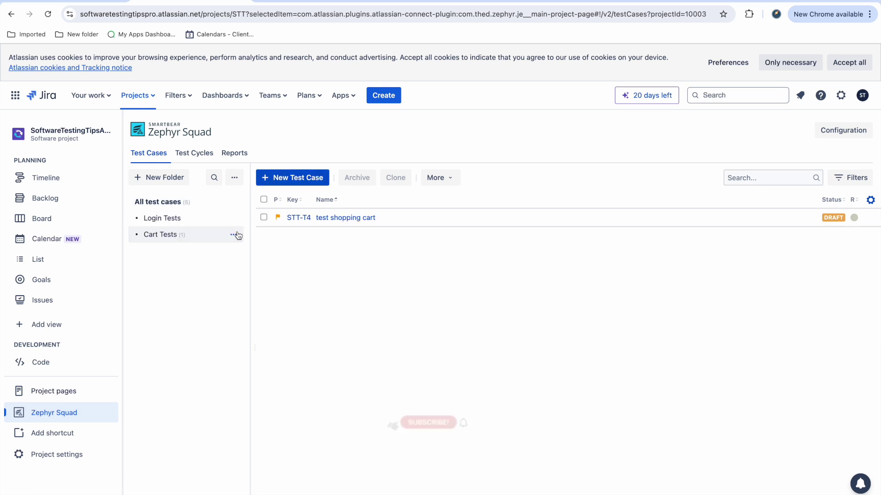
Start a new test cycle and name it "Test Regression in sprint1"
click(193, 155)
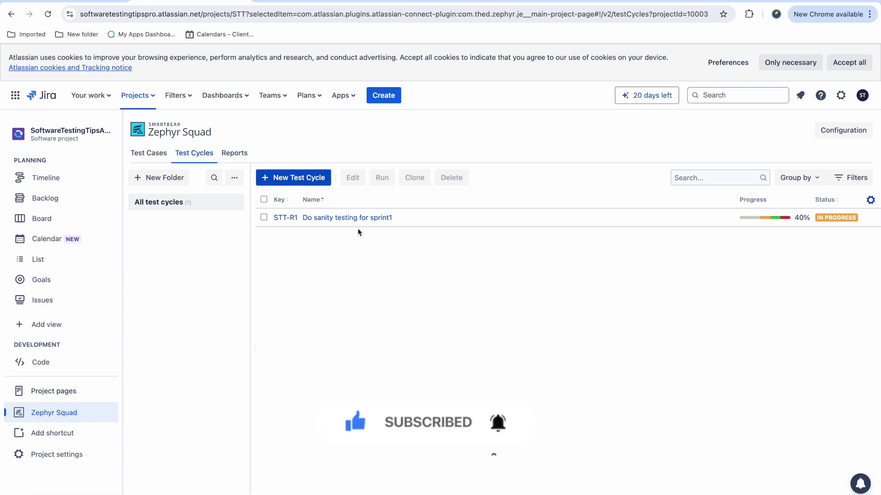
click(291, 177)
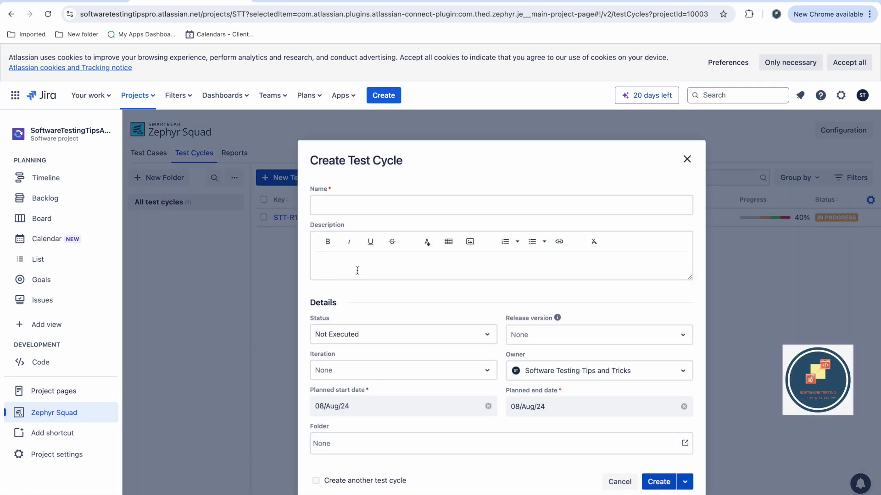
click(366, 205)
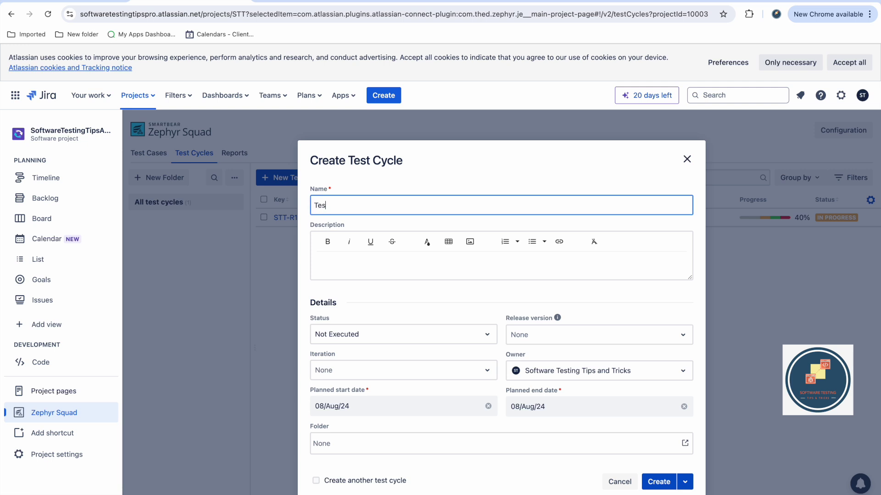
text(Test Regression in sprint1)
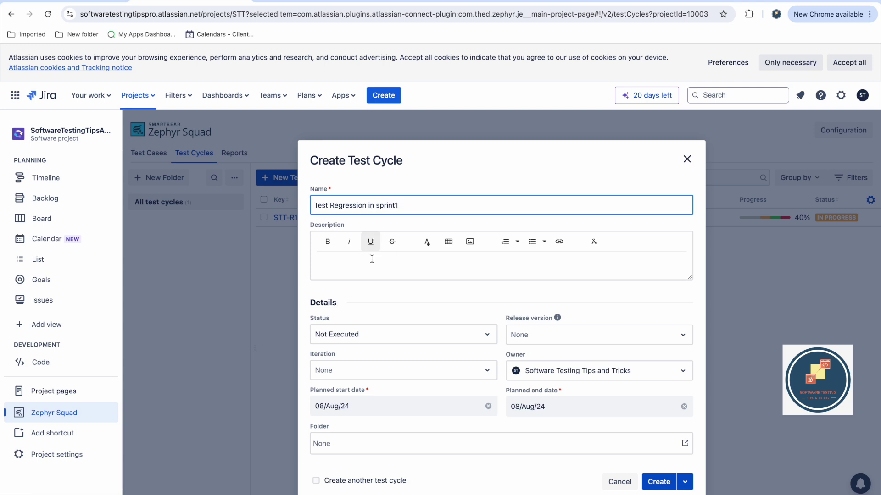
click(391, 301)
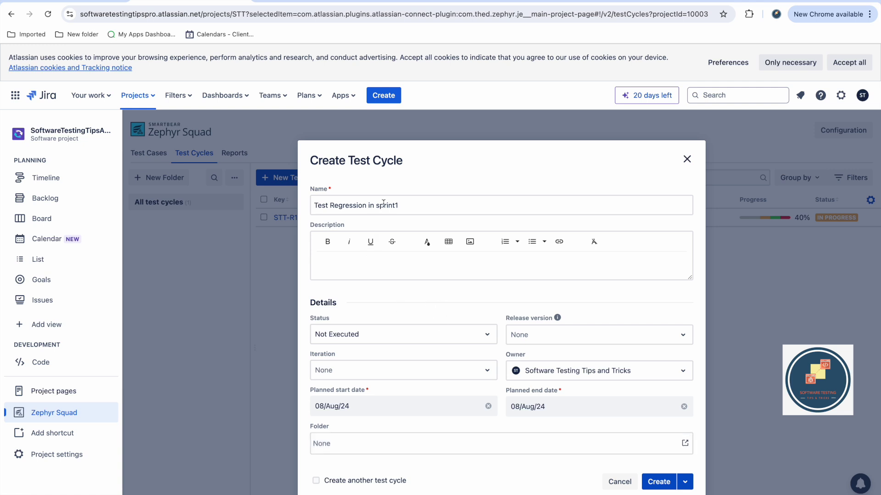
Set the test cycle's planned end date to 16/Aug/24 and create the cycle
scroll(407, 334, down, 1)
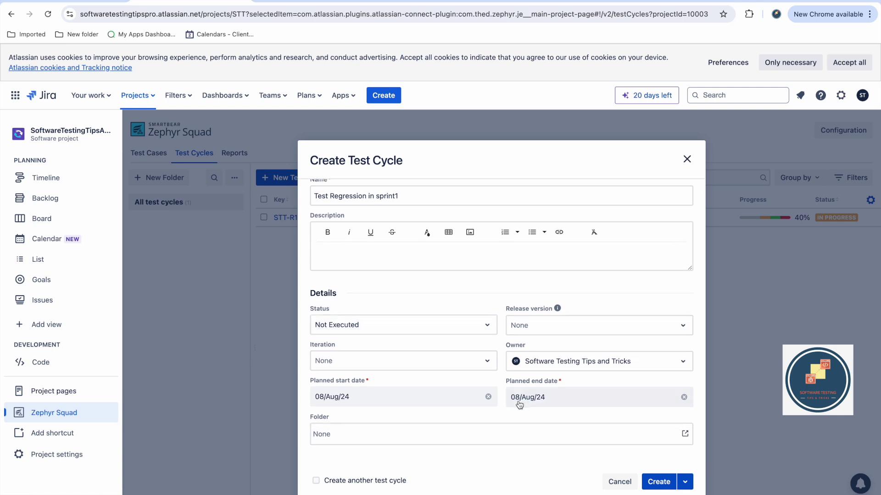
click(683, 397)
click(683, 398)
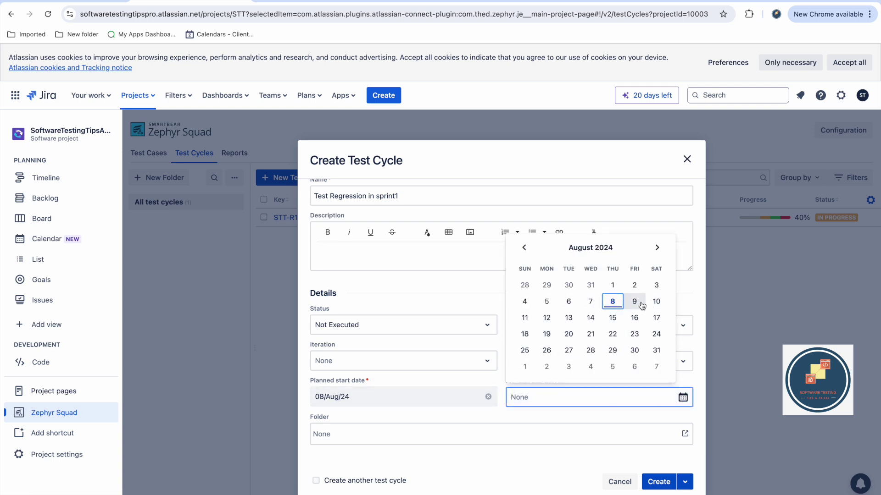
click(635, 319)
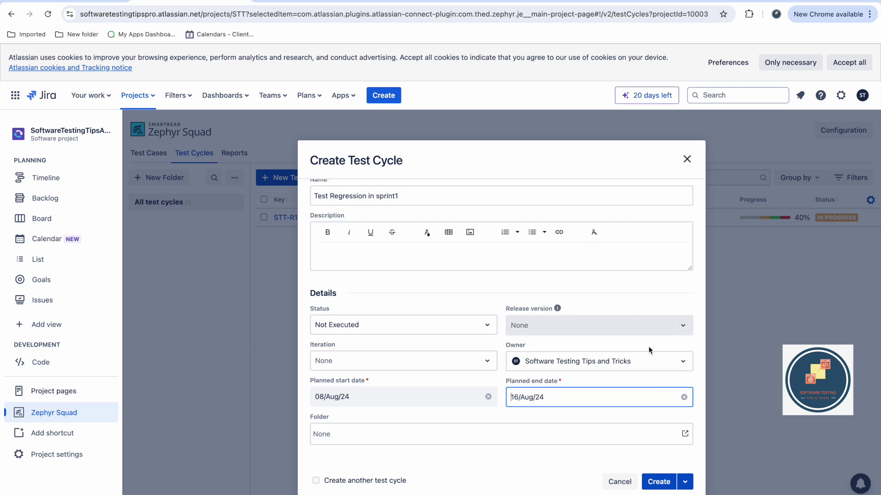
click(659, 481)
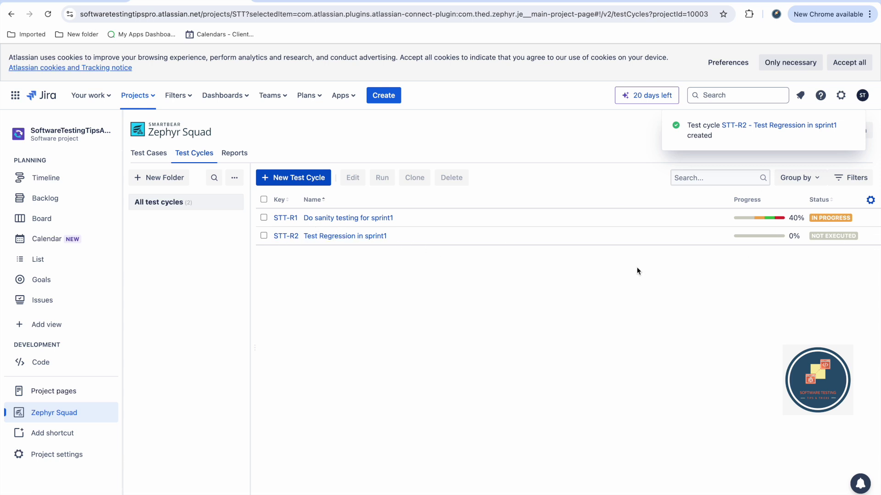
View the "Test Regression in sprint1" cycle in the test player and return to the test cycle list
click(288, 237)
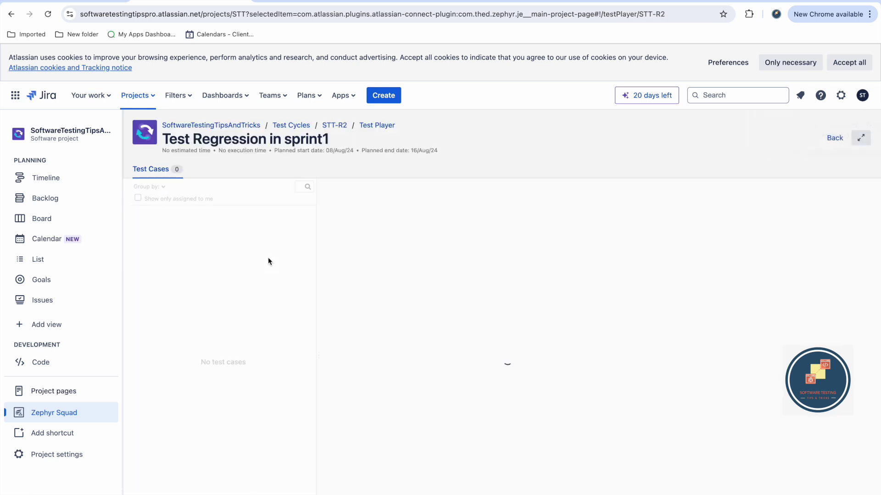
click(290, 126)
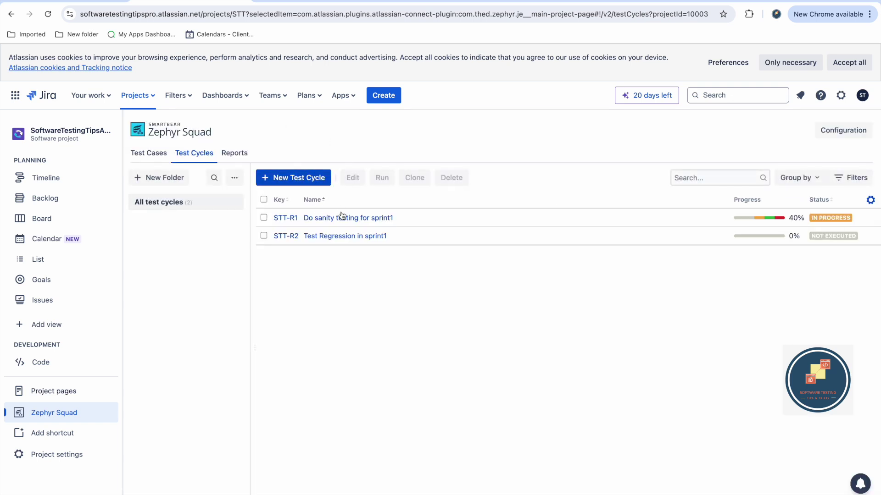
click(331, 236)
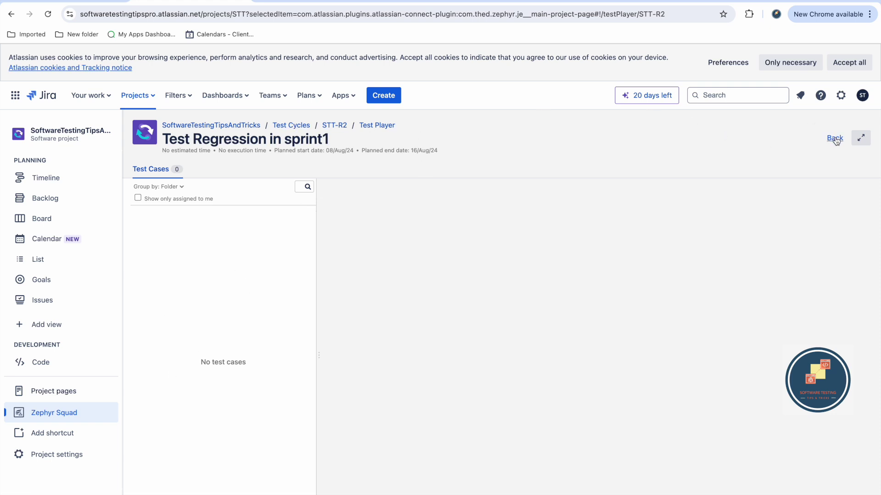
click(298, 126)
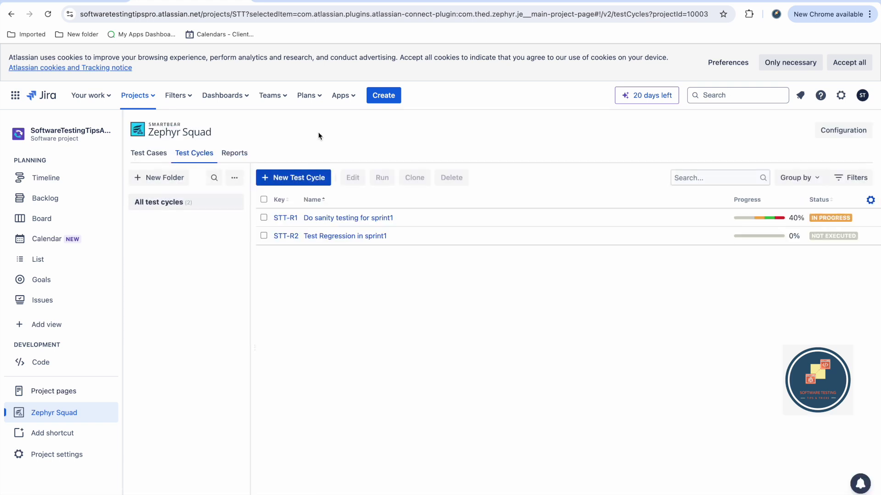
Open the "Test Regression in sprint1" cycle in the test player and group its test cases by Status
click(288, 236)
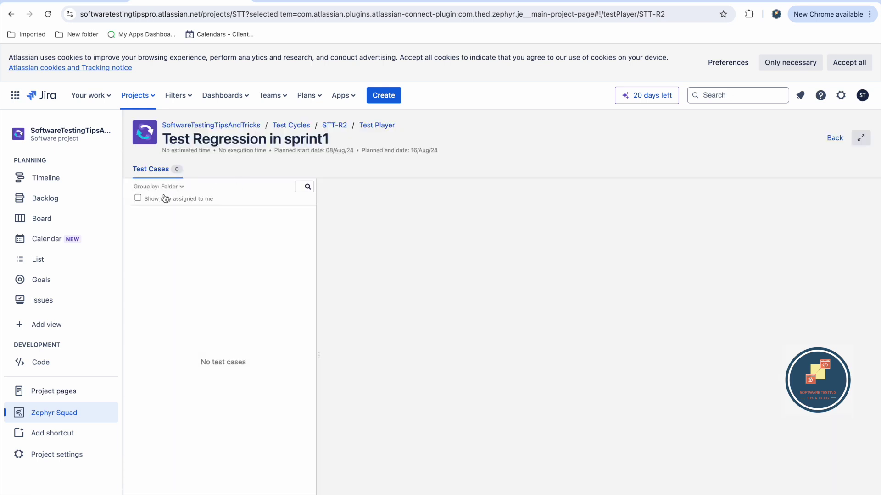
click(164, 191)
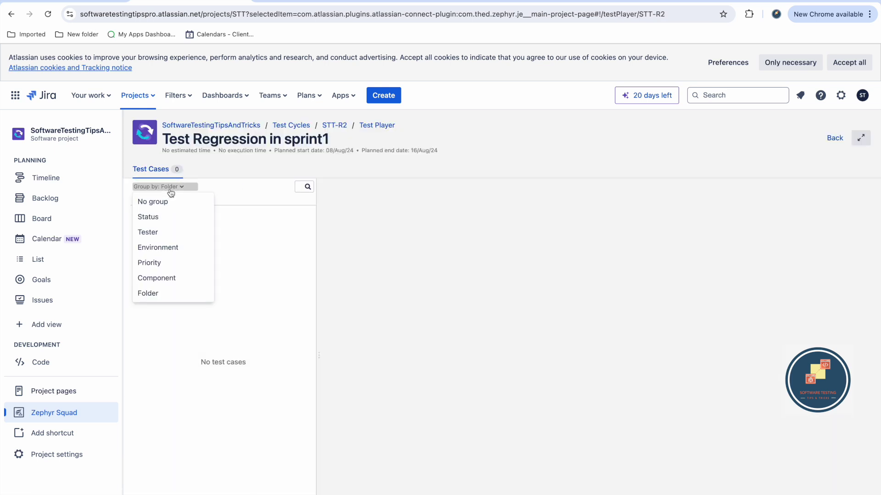
click(166, 215)
Open the details of test cycle STT-R2 and add all existing test cases from every folder to it
click(367, 126)
click(332, 126)
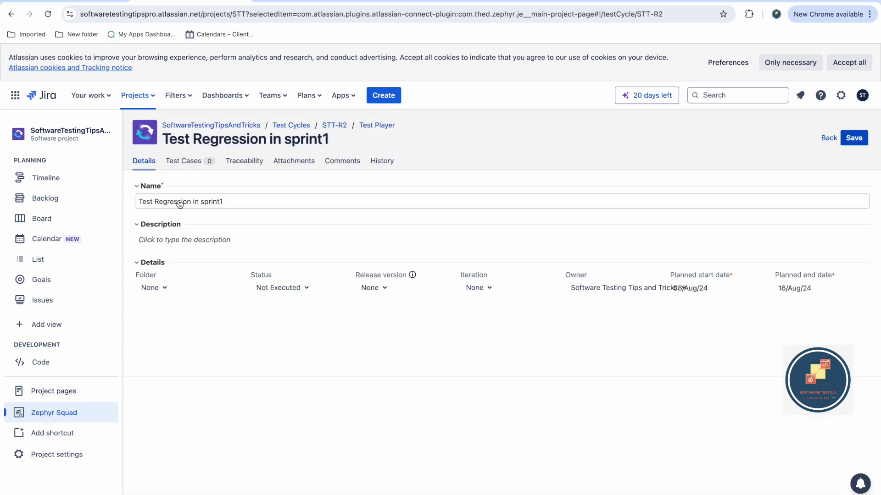
click(202, 166)
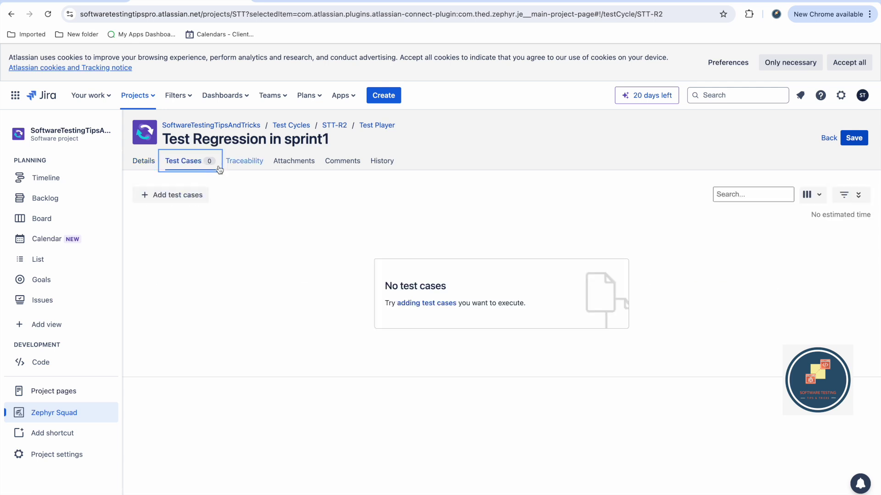
click(188, 194)
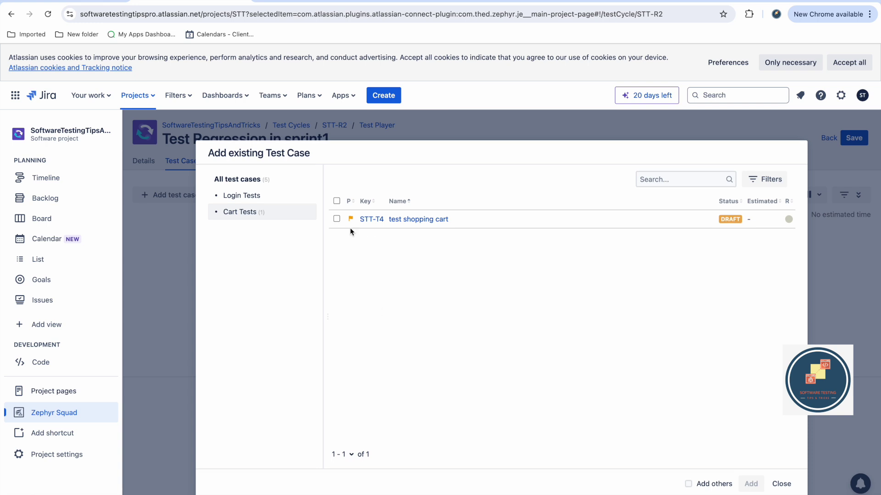
click(260, 203)
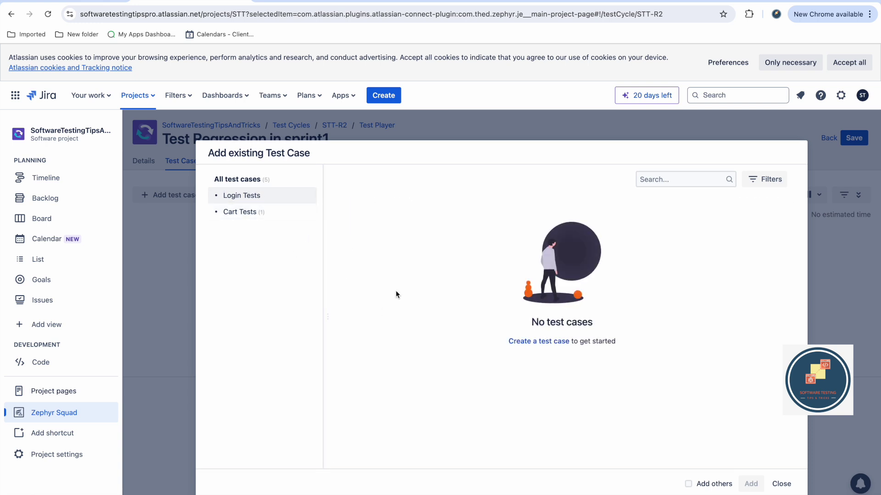
click(236, 212)
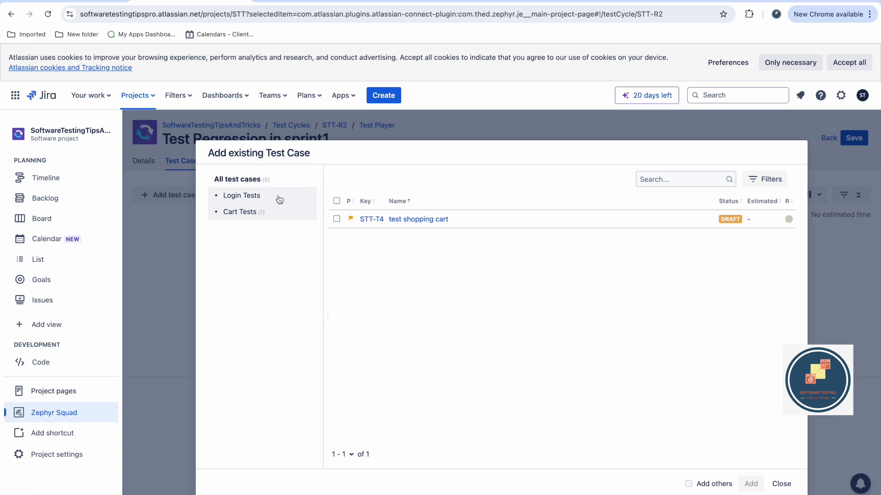
click(259, 184)
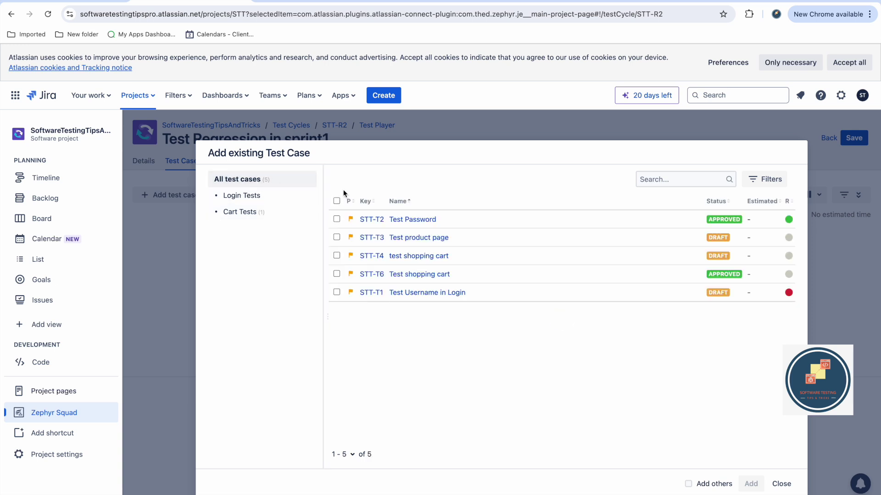
click(338, 201)
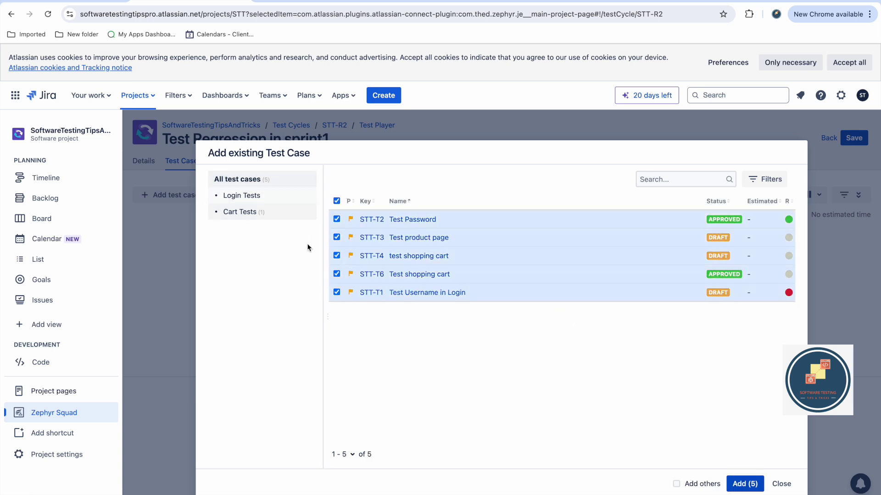
click(745, 484)
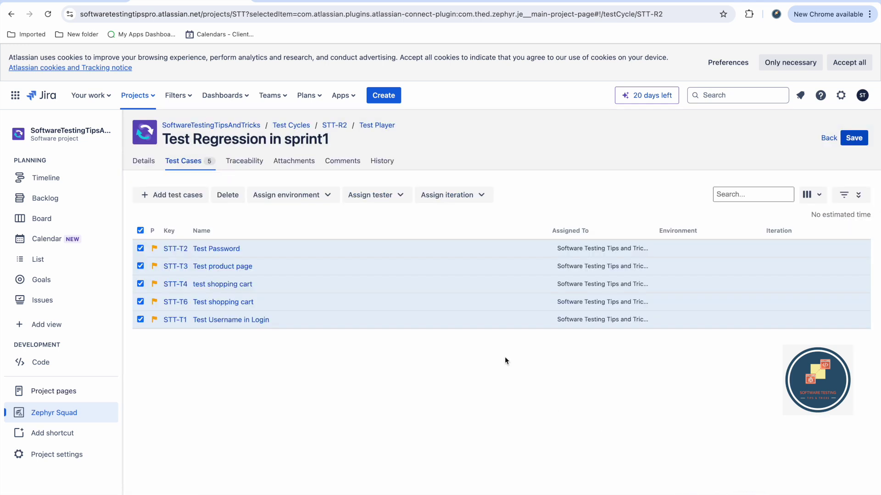
Review the cycle's traceability, attachments, comments and history, and save the test cycle
click(264, 169)
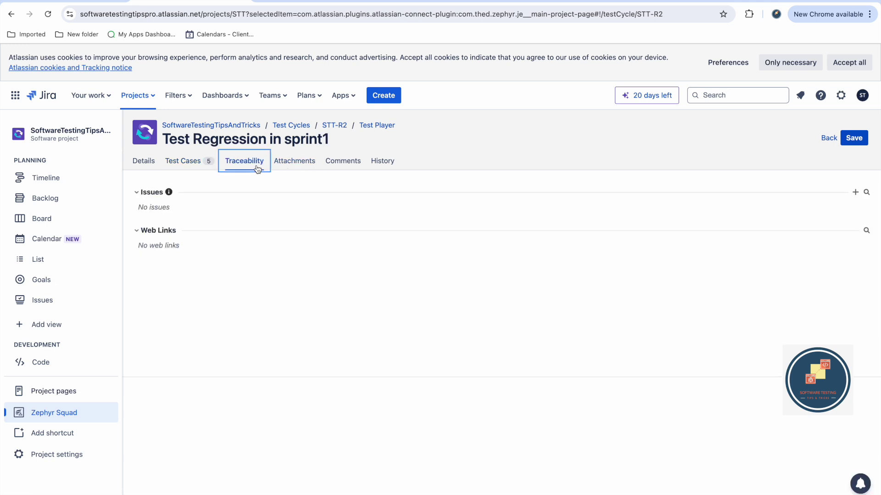
click(299, 165)
click(242, 168)
click(345, 161)
click(385, 163)
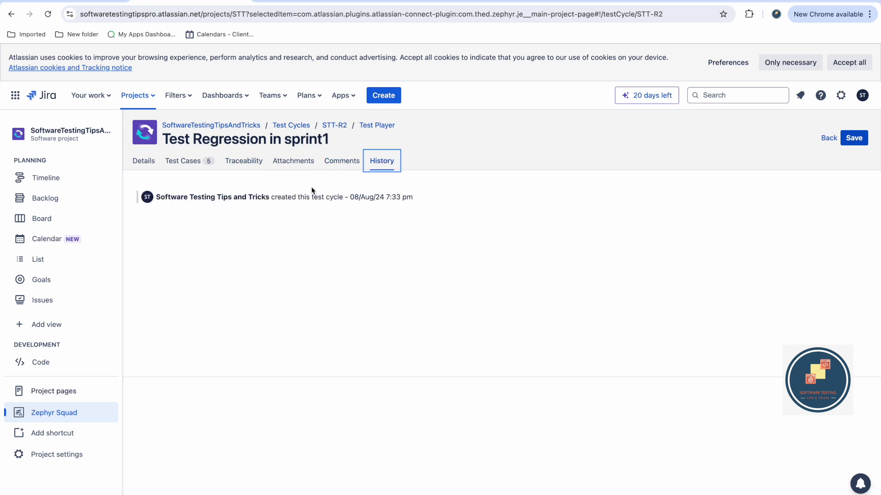
click(853, 138)
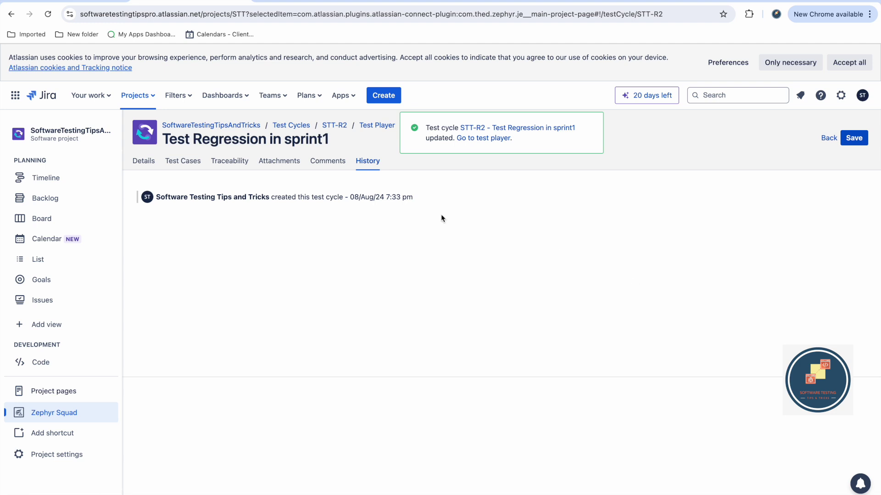
Open the "Test Username in Login" test case in the test player and mark its "Use regular usename" step as Pass
click(374, 125)
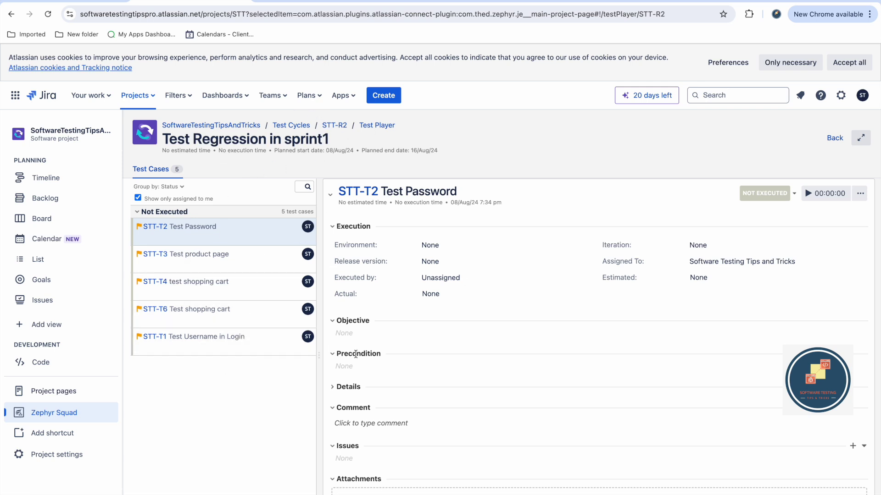
click(223, 342)
scroll(548, 414, down, 5)
scroll(526, 321, up, 3)
scroll(477, 330, down, 3)
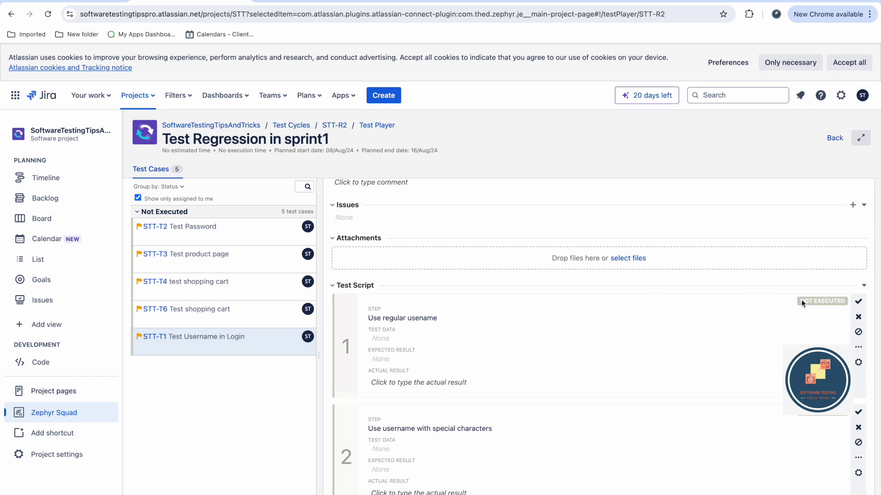
click(858, 302)
Mark the "Use username with special characters" step as Fail and the "Test with empty username" step as Pass
scroll(551, 367, down, 1)
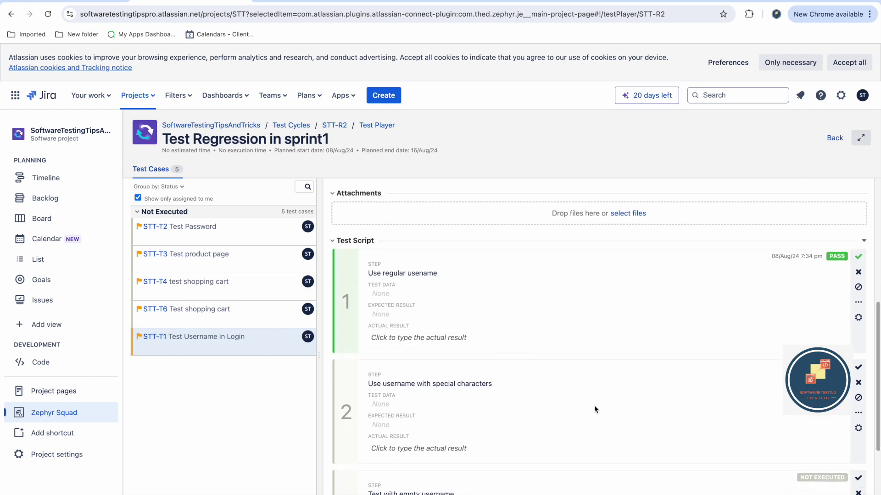
scroll(529, 391, down, 2)
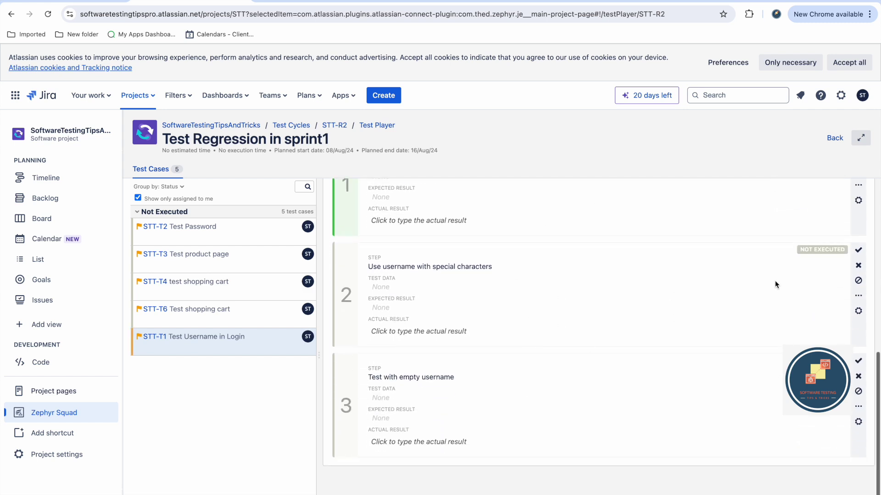
click(858, 266)
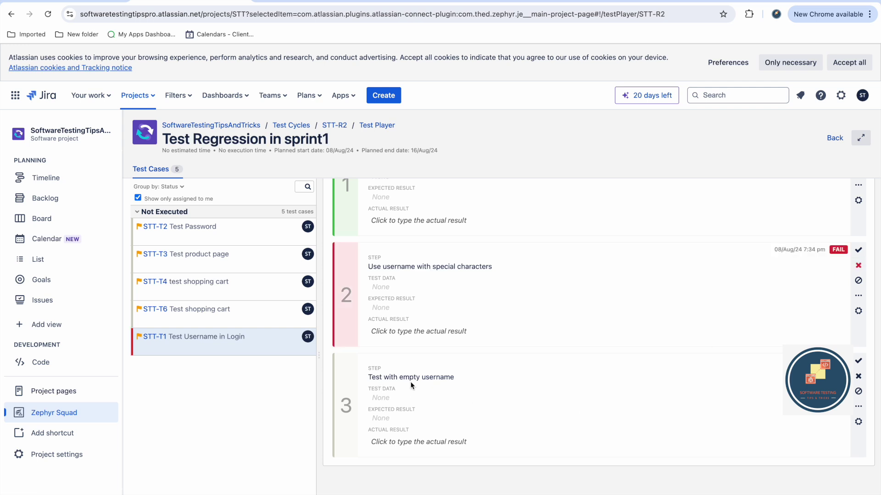
click(858, 361)
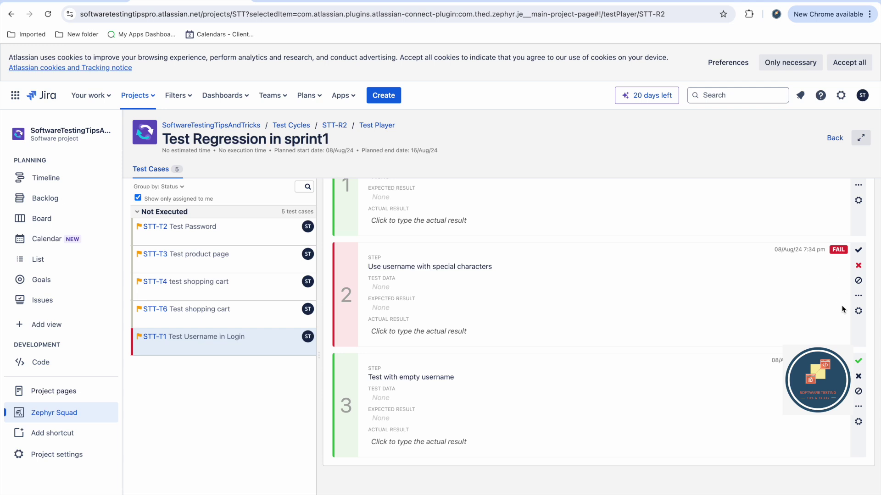
Start a new Bug issue from the failed step 2 with the summary "Login is not working when username consists special character"
click(857, 312)
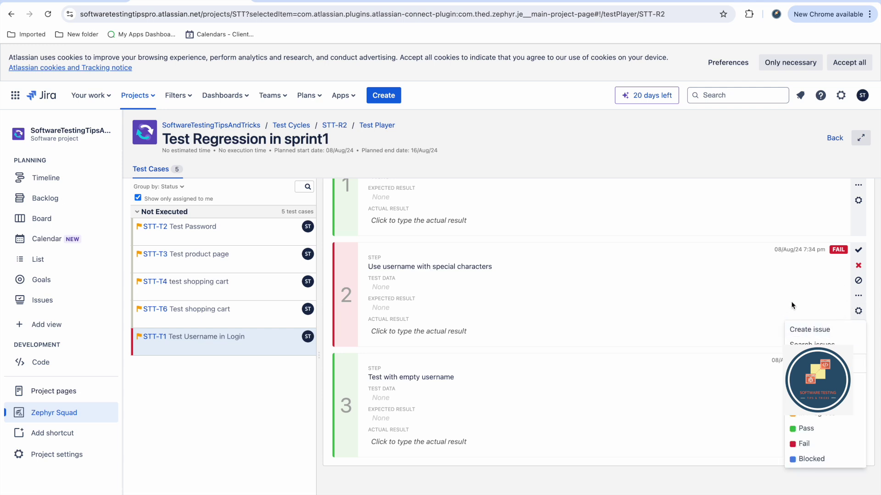
click(858, 311)
click(810, 329)
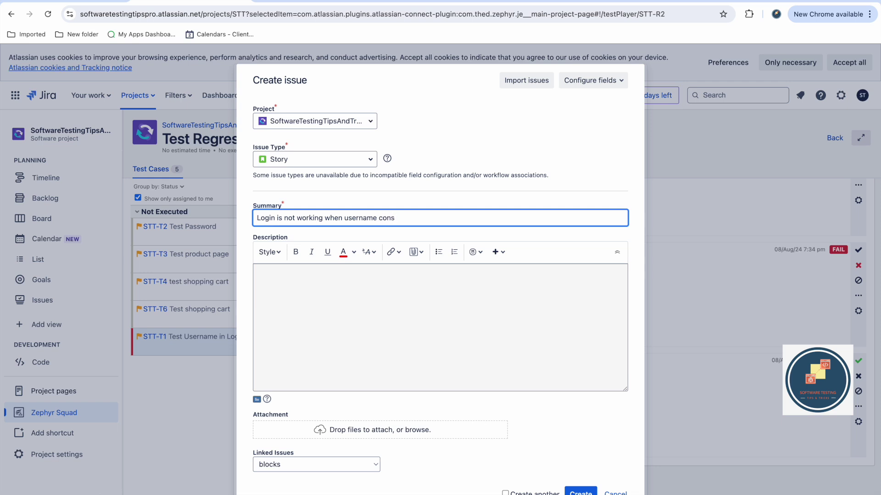
text(l character)
click(370, 159)
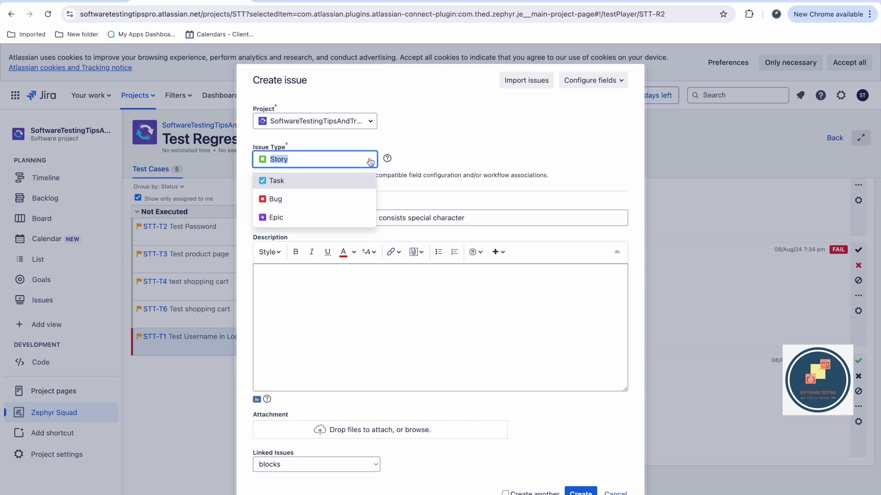
click(329, 197)
Review the remaining fields of the bug, keeping their defaults, and create the issue
scroll(399, 398, down, 4)
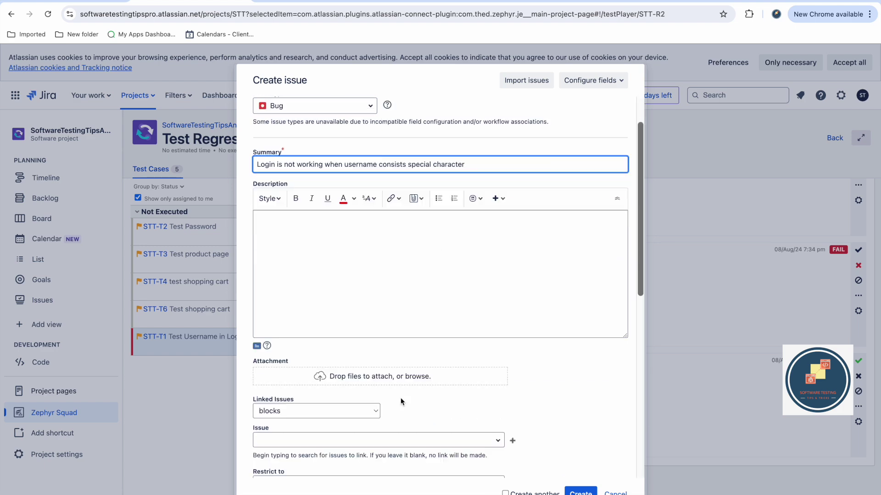
scroll(423, 387, down, 6)
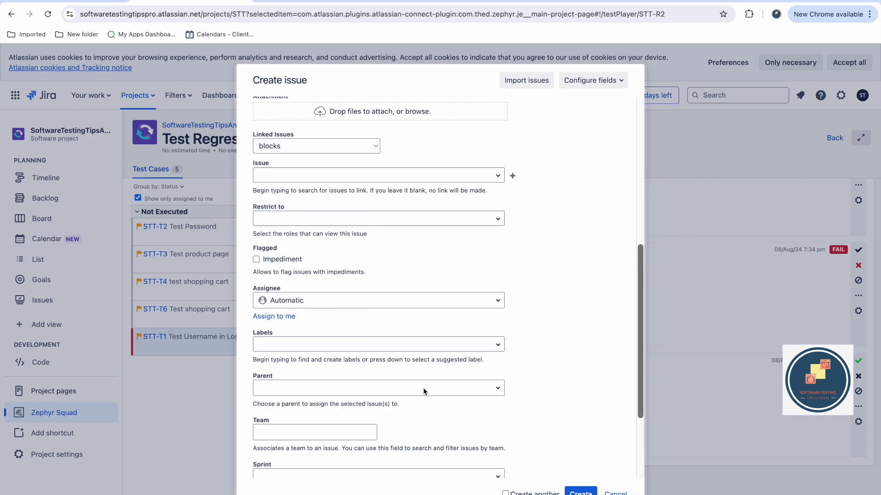
scroll(423, 382, up, 4)
scroll(395, 326, up, 2)
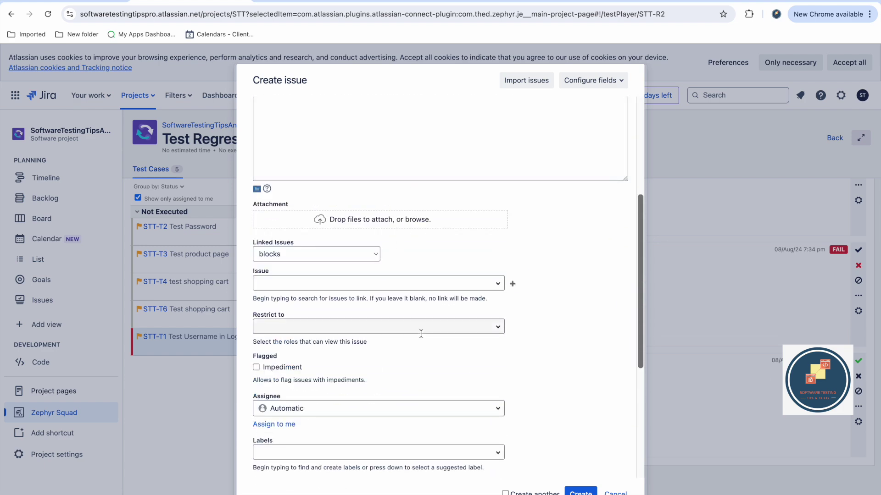
scroll(419, 332, down, 4)
scroll(529, 388, down, 2)
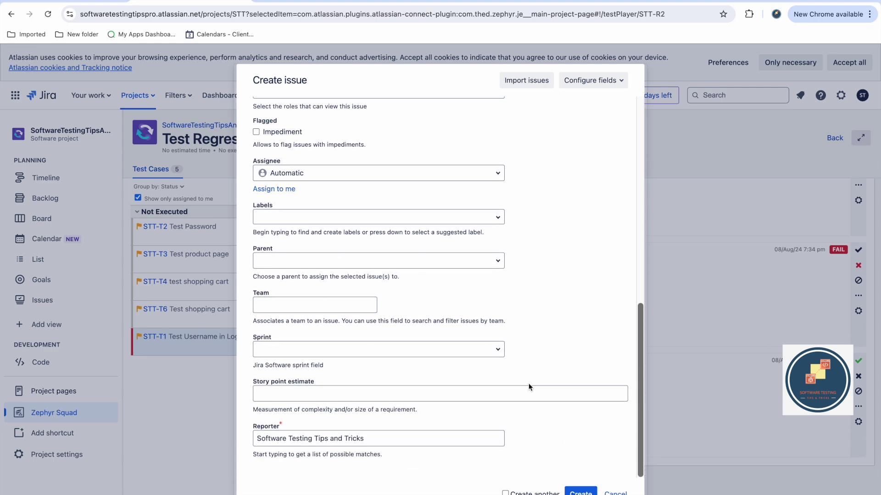
click(579, 490)
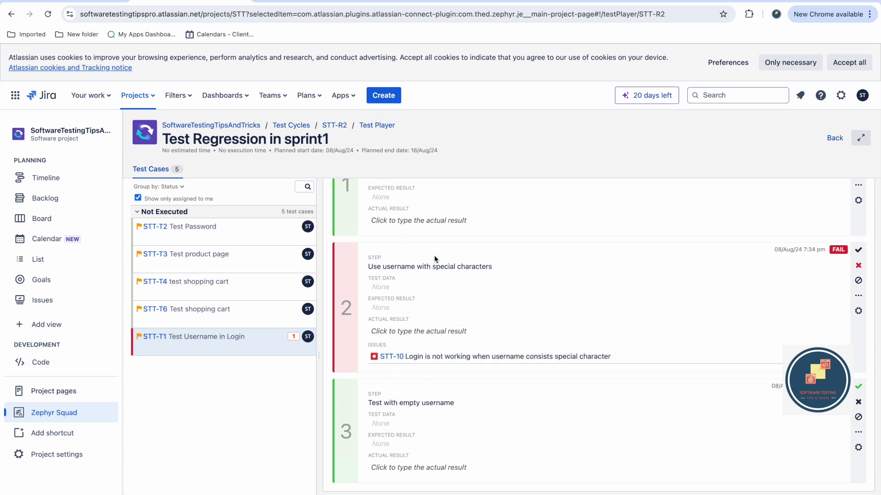
Start the execution timer of the "test shopping cart" test case STT-T4 and open the "Test Password" test case
scroll(541, 314, up, 1)
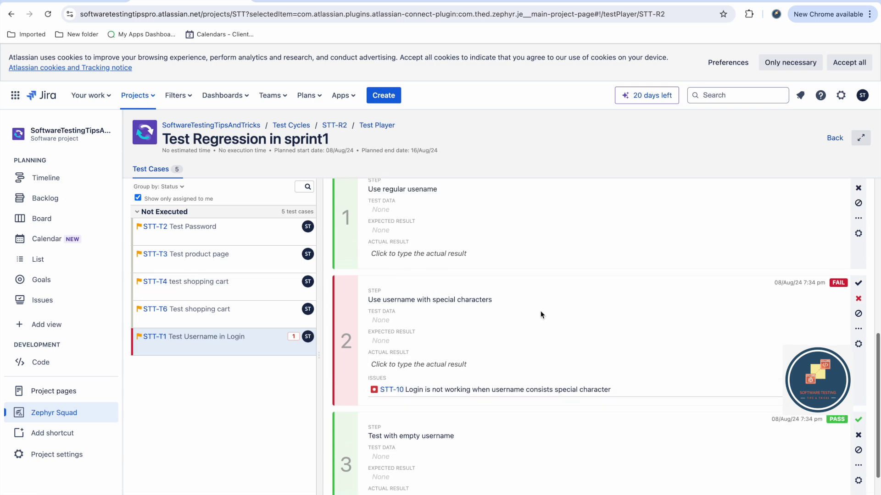
click(294, 289)
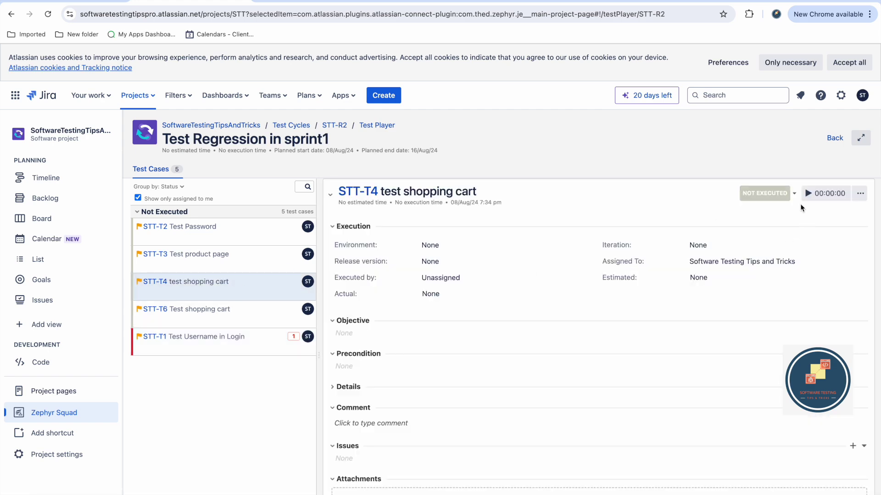
click(808, 194)
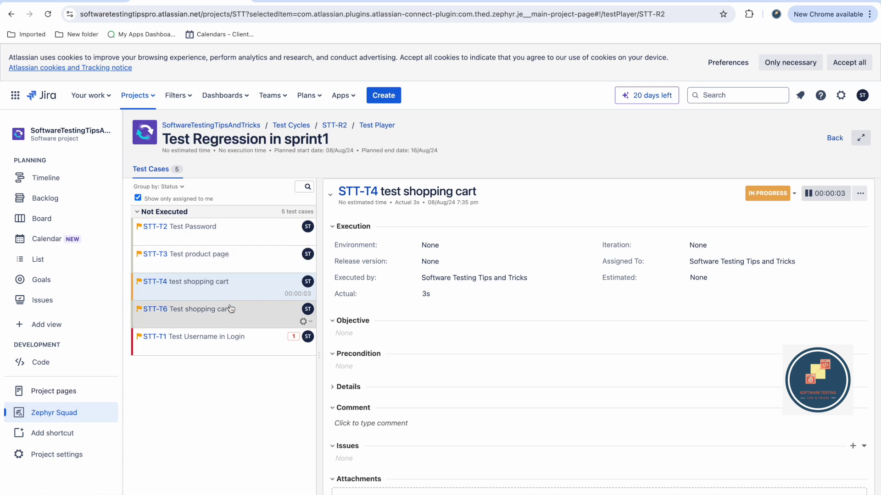
click(222, 241)
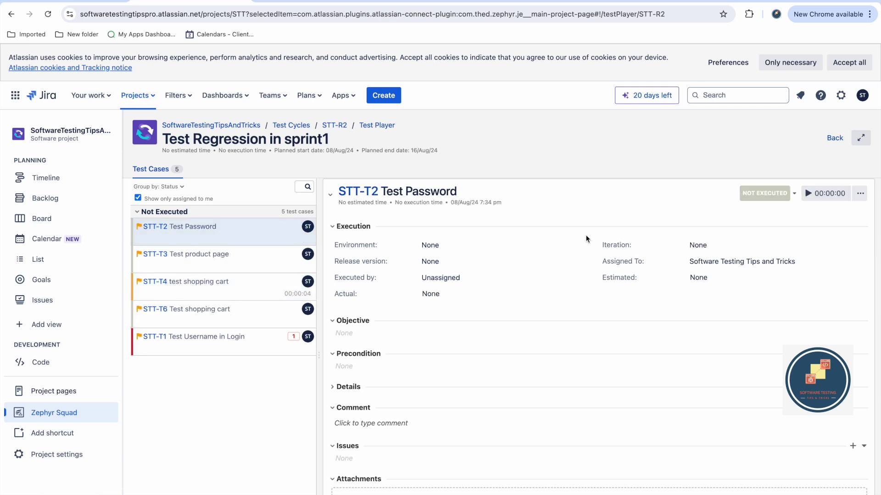
Start the execution timer of the "Test Password" test case STT-T2 and mark its script step as Pass
click(823, 193)
scroll(823, 275, down, 5)
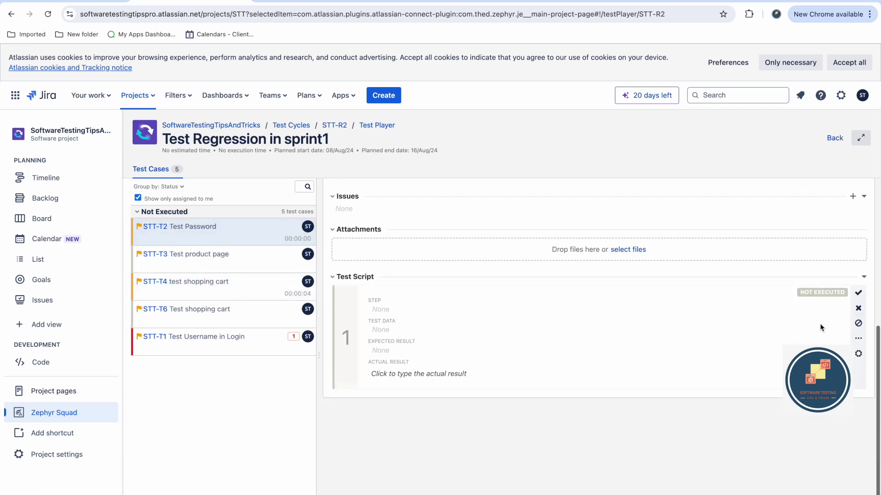
click(859, 292)
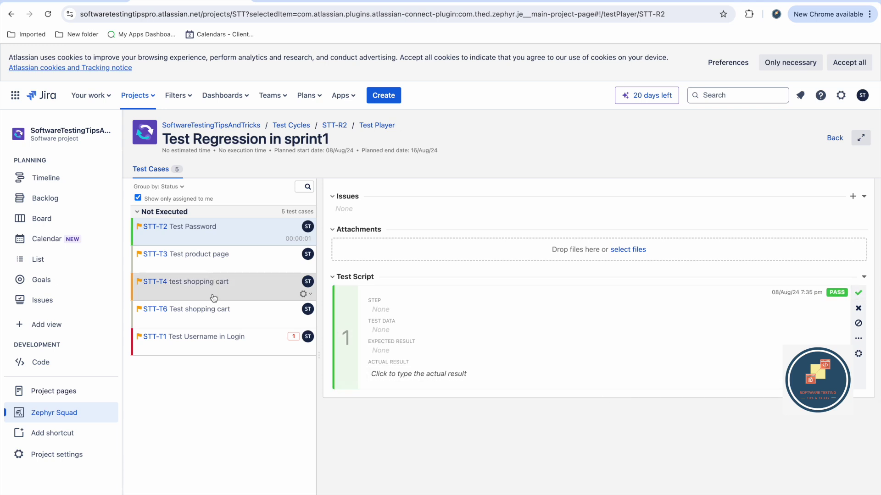
Start the execution timer of the "Test product page" test case STT-T3 and return to the list of test cycles
click(240, 255)
click(803, 194)
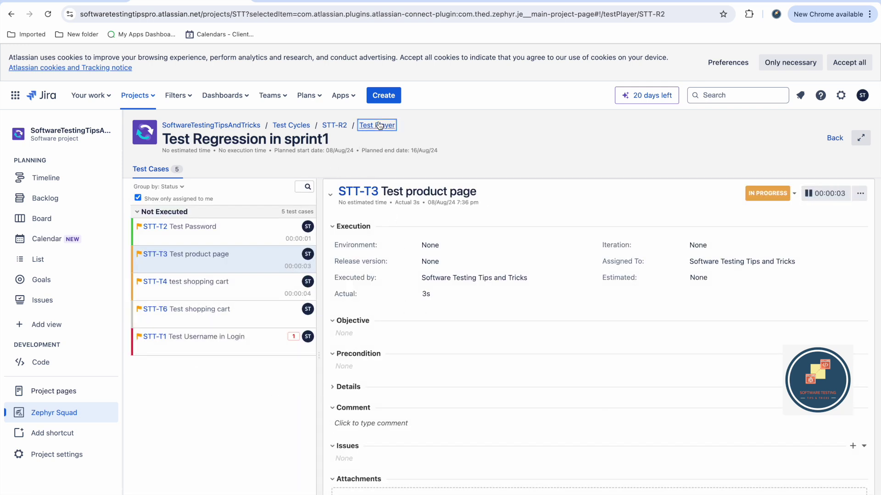
click(300, 126)
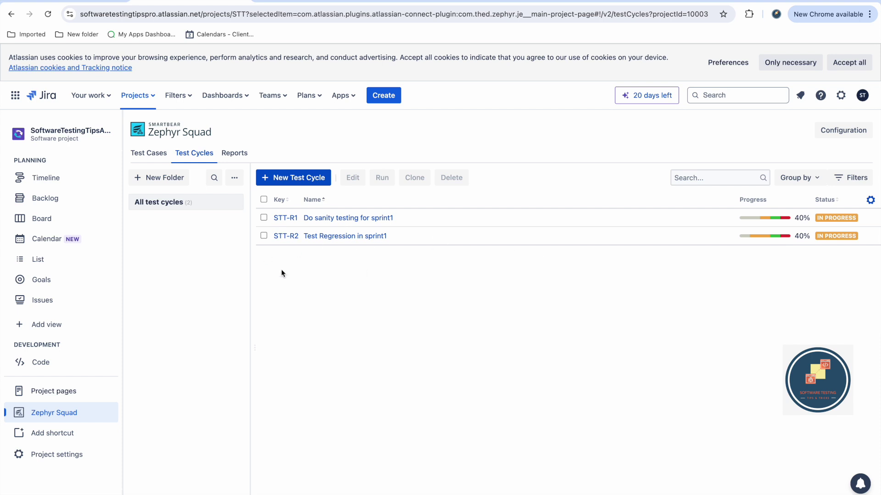
Look through the available Zephyr Squad reports and open the "Test execution results (summary)" report
click(235, 157)
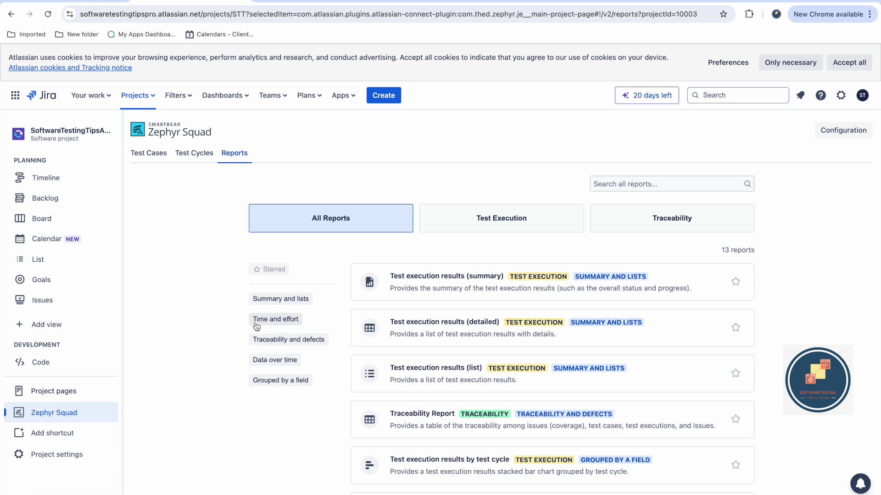
scroll(436, 365, down, 4)
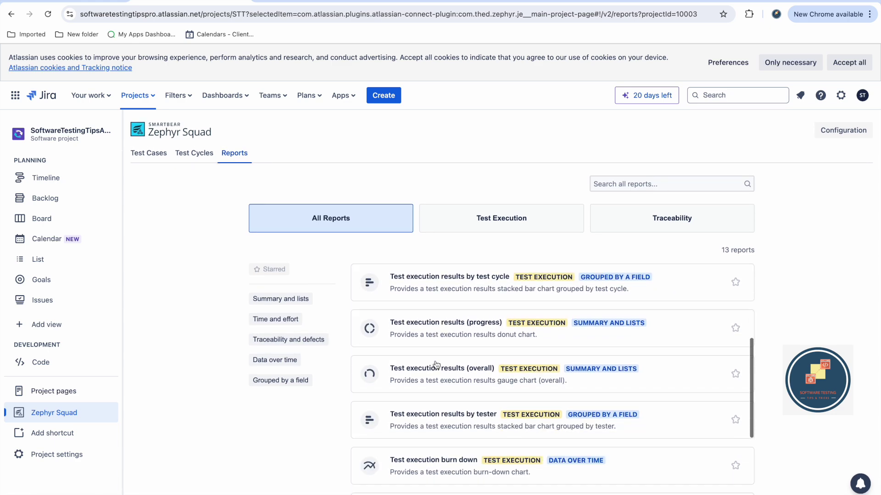
scroll(436, 365, down, 4)
scroll(436, 365, up, 7)
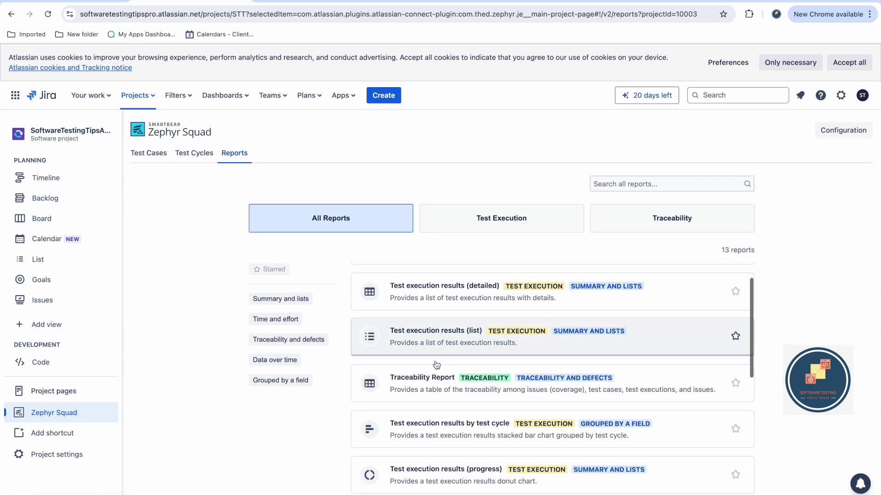
scroll(436, 365, up, 1)
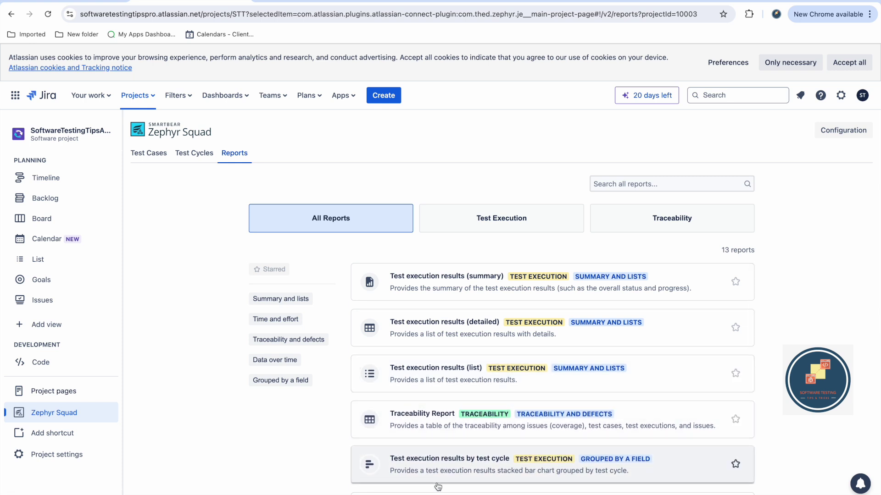
click(436, 280)
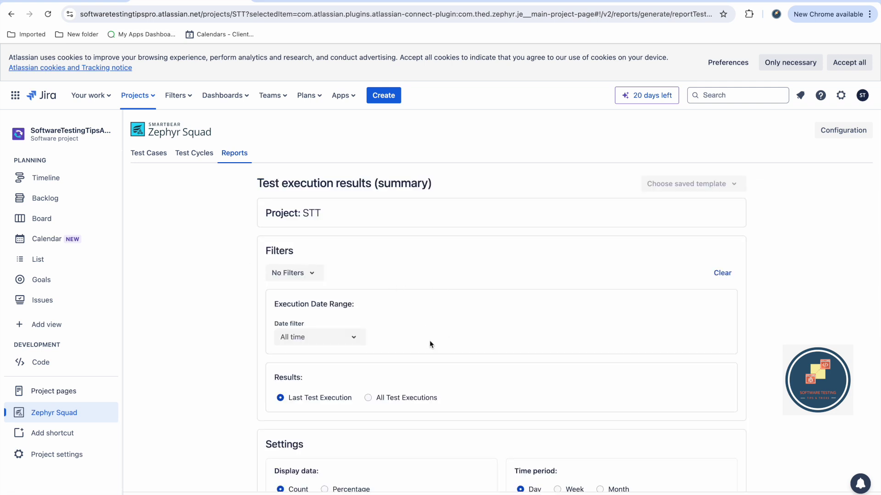
Set the summary report's results to All Test Executions, keeping the other defaults, and generate the report
scroll(430, 341, down, 1)
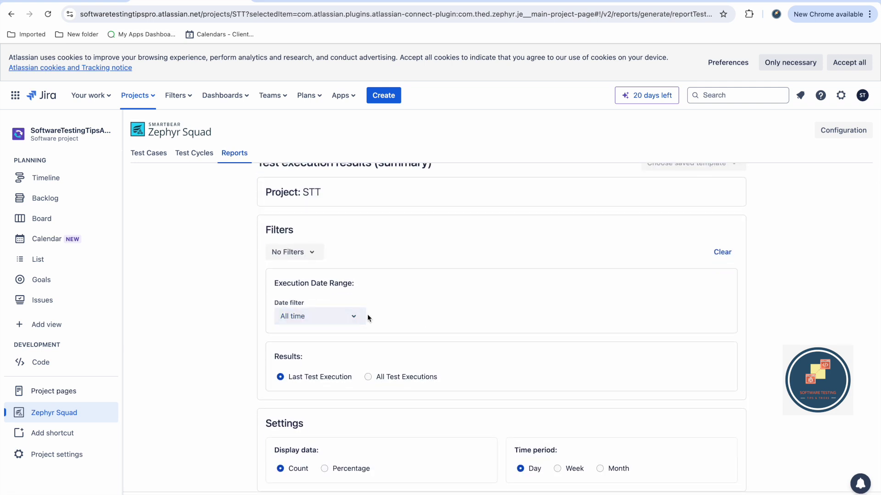
scroll(348, 366, up, 1)
click(367, 377)
scroll(669, 403, up, 1)
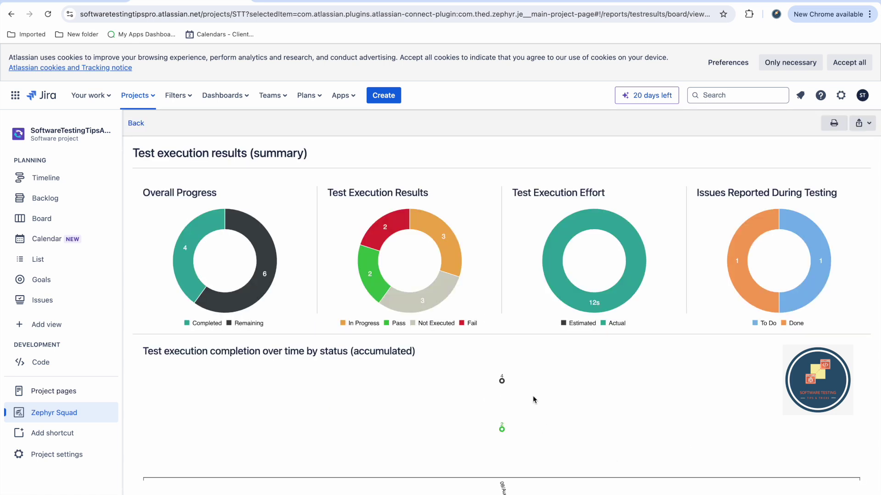
Examine the summary report's progress, results, effort and issue charts, and its breakdowns over time, by coverage and by environment
mouse_move(198, 238)
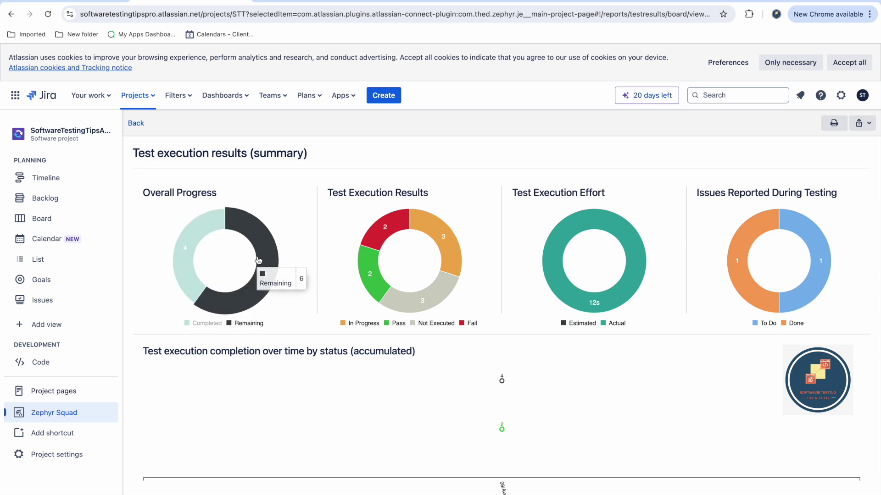
scroll(341, 323, down, 1)
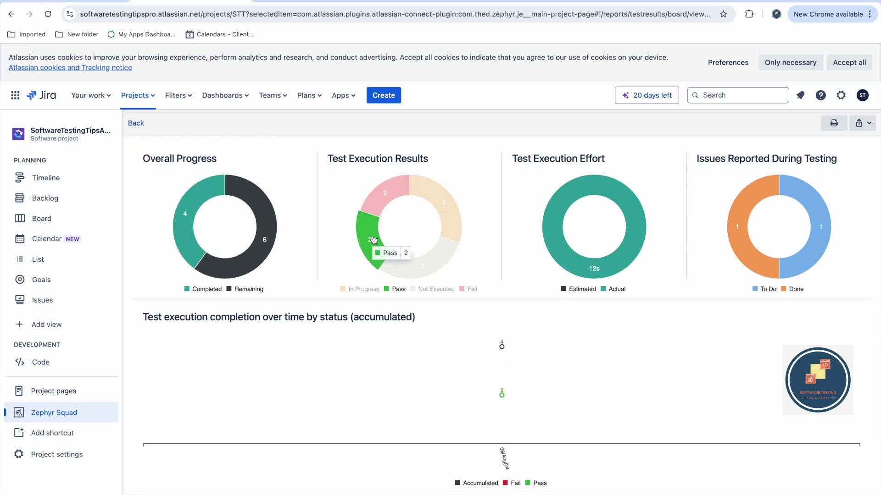
mouse_move(385, 193)
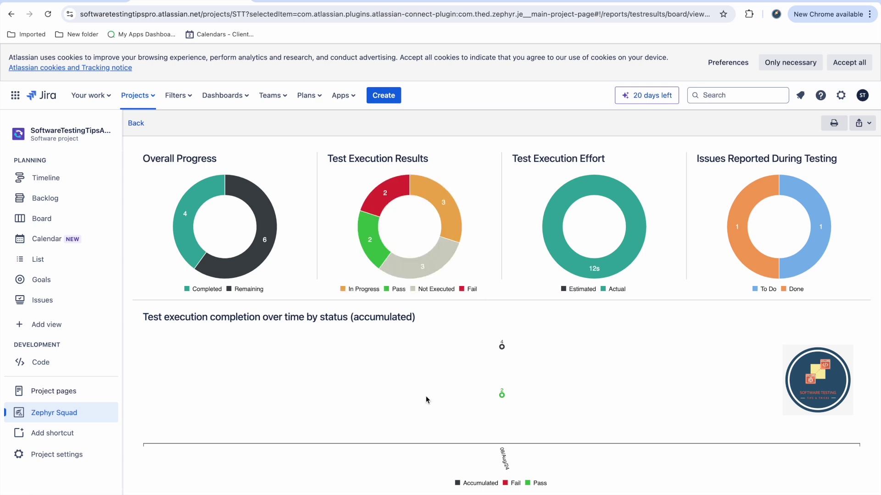
scroll(426, 399, down, 3)
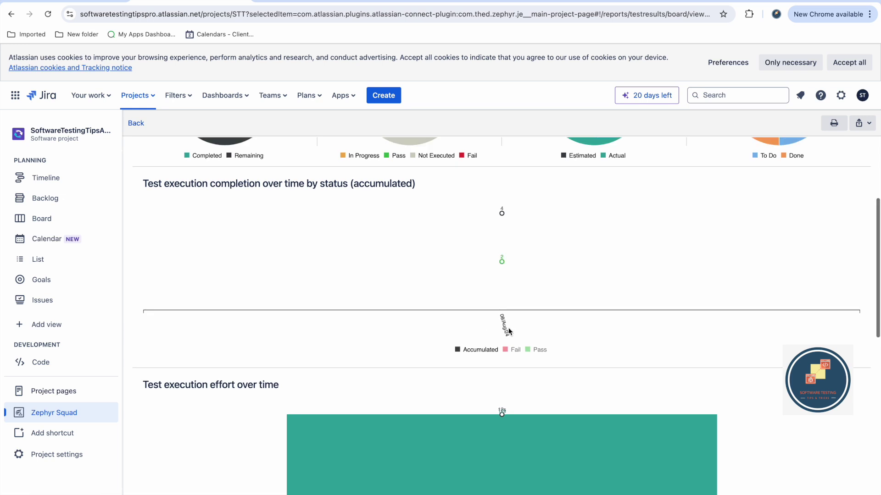
scroll(512, 329, up, 4)
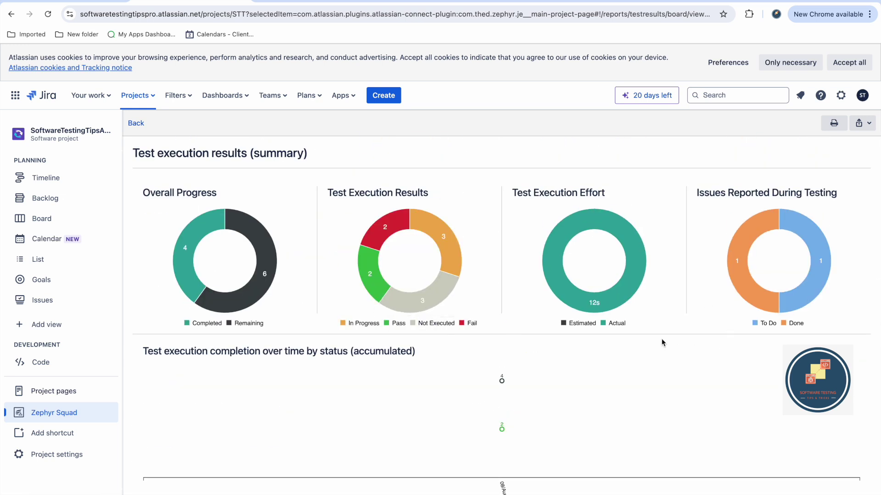
mouse_move(380, 229)
scroll(417, 326, down, 10)
scroll(418, 326, down, 6)
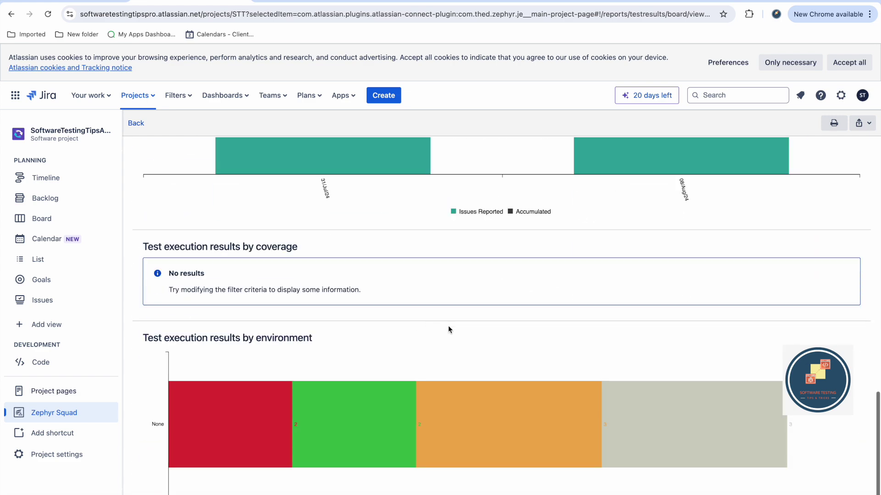
scroll(391, 286, up, 15)
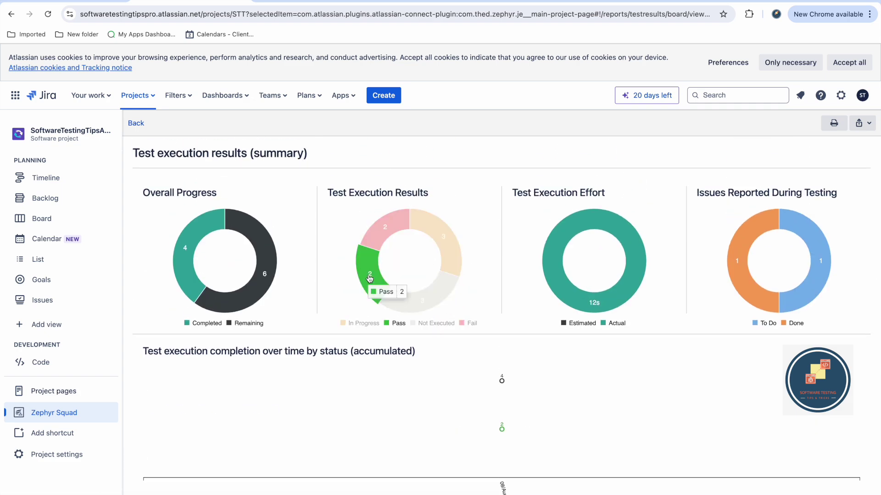
scroll(447, 329, down, 10)
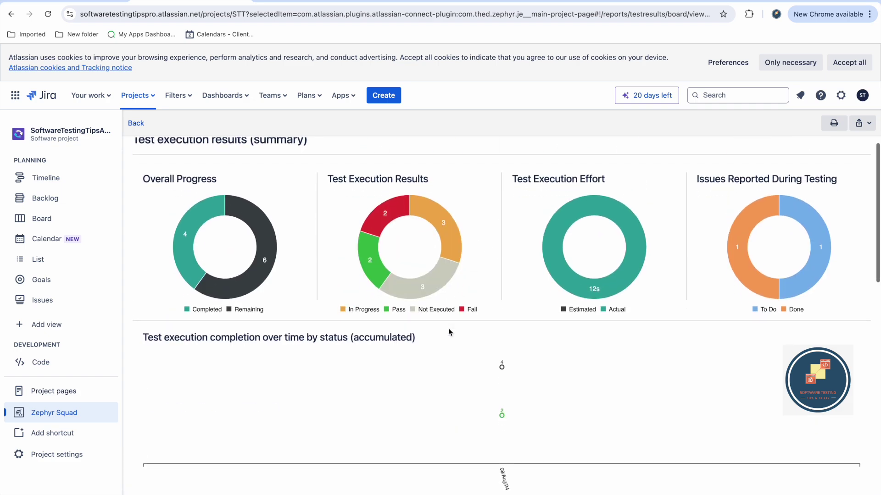
scroll(447, 328, down, 3)
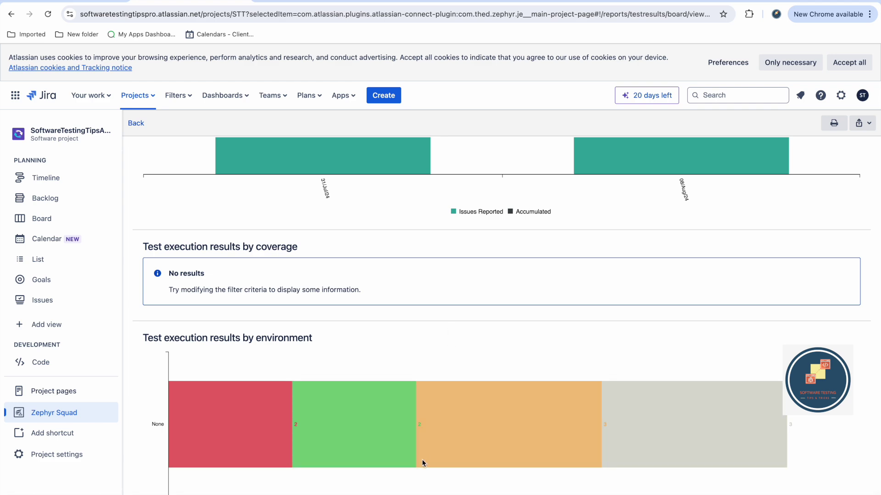
scroll(261, 327, up, 12)
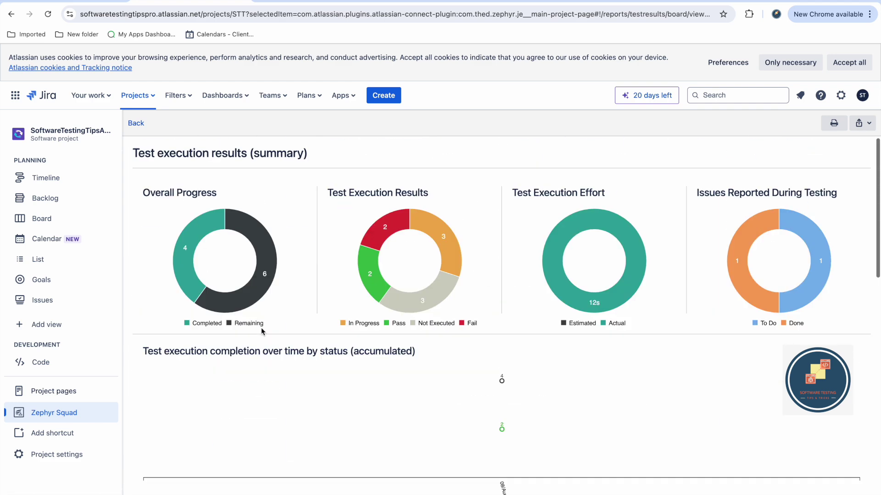
Leave the summary report and return to the list of all reports
click(133, 123)
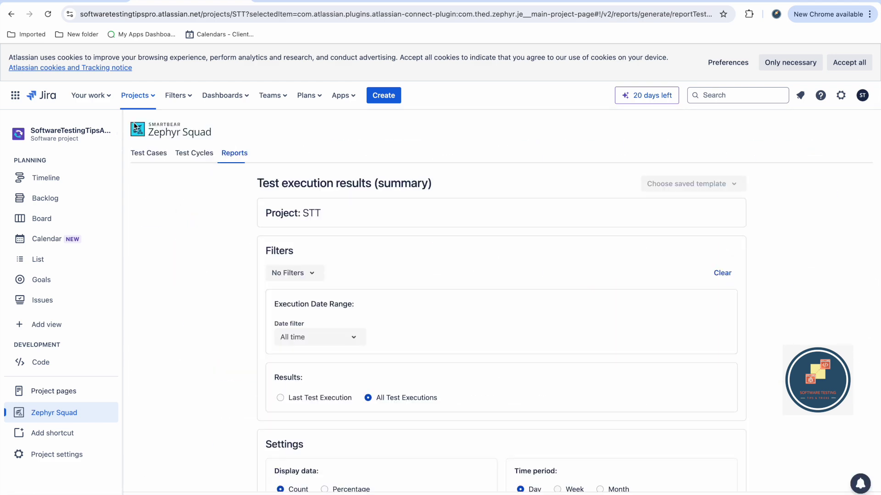
scroll(238, 290, down, 1)
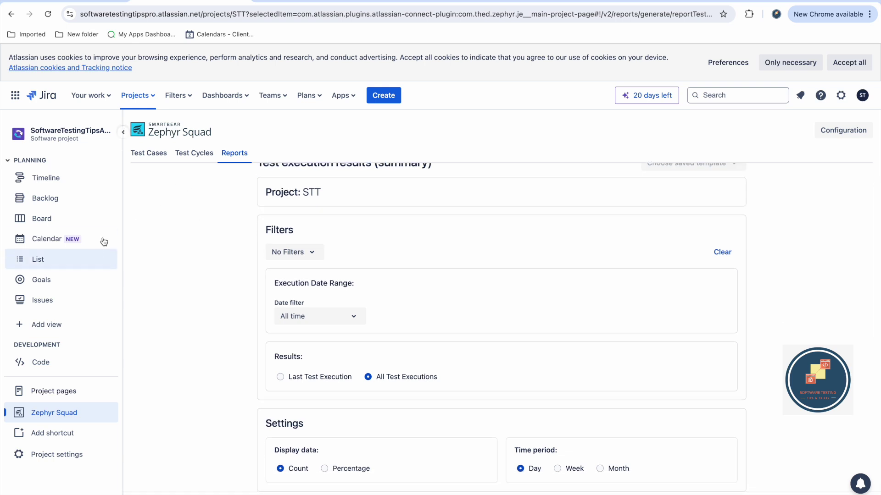
scroll(287, 259, up, 1)
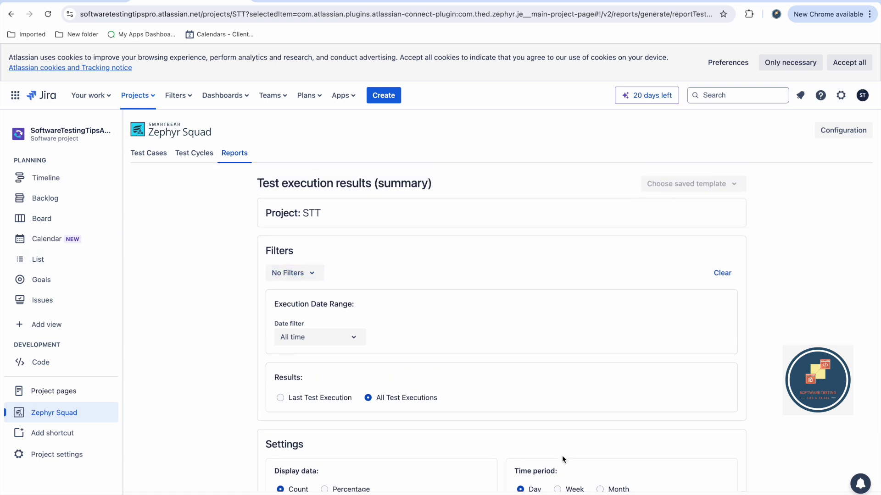
click(200, 155)
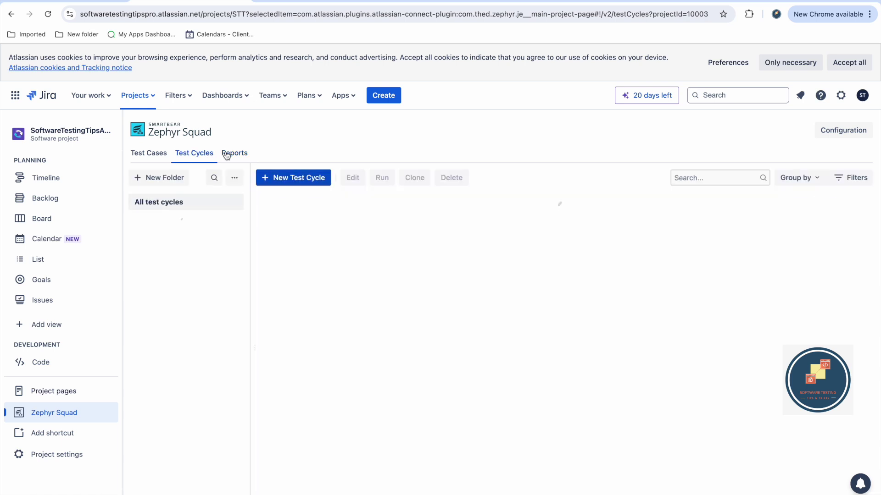
click(225, 153)
scroll(353, 328, down, 1)
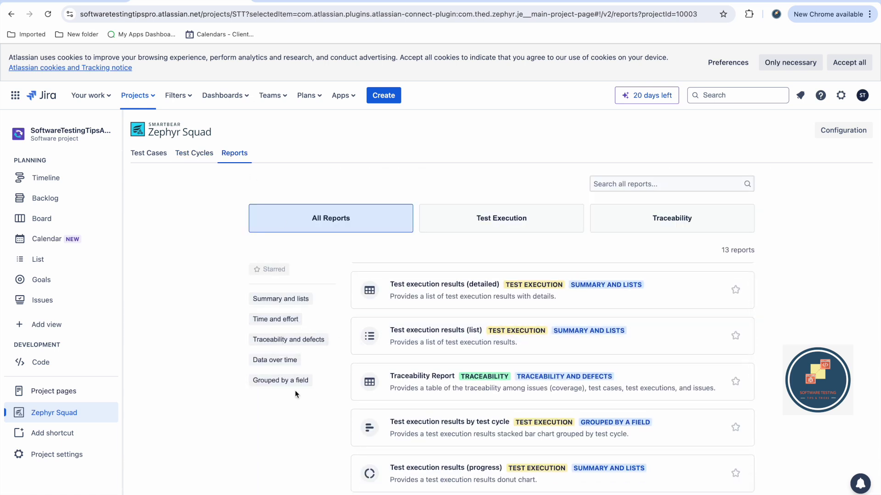
Narrow the reports to the Time and effort category and open "Test execution completion over time by status"
click(289, 320)
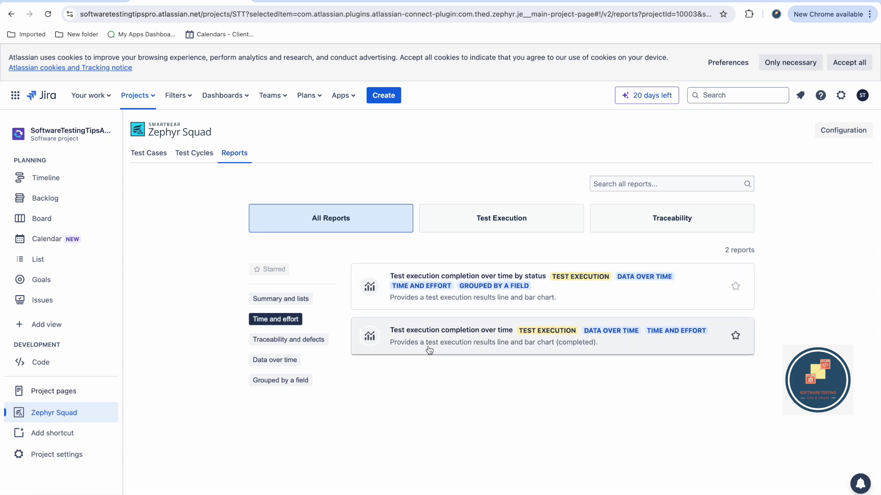
click(465, 300)
scroll(428, 351, down, 1)
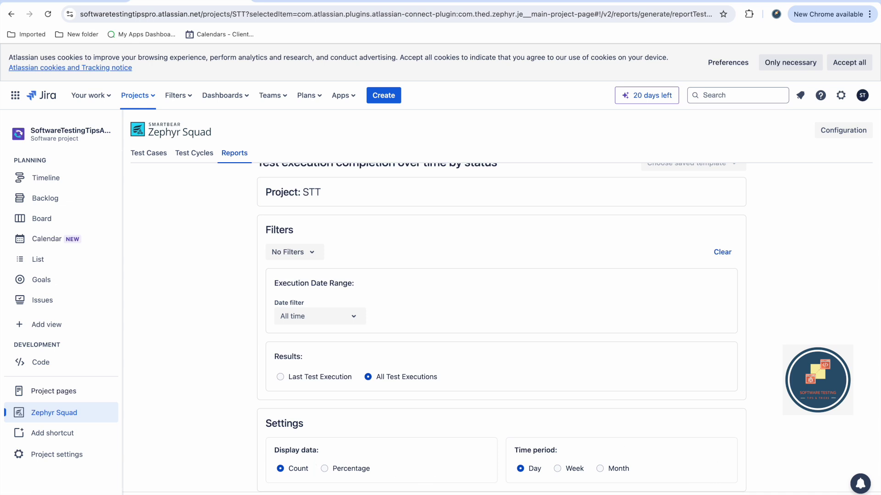
Filter the report by test cycle "STT-R2 - Test Regression in sprint1" with the date filter All time, and generate it
click(309, 252)
click(330, 292)
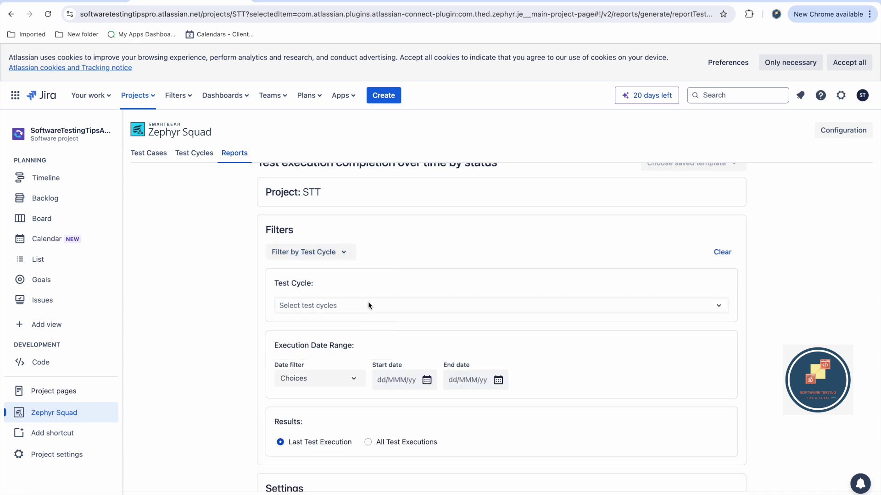
click(367, 305)
click(350, 343)
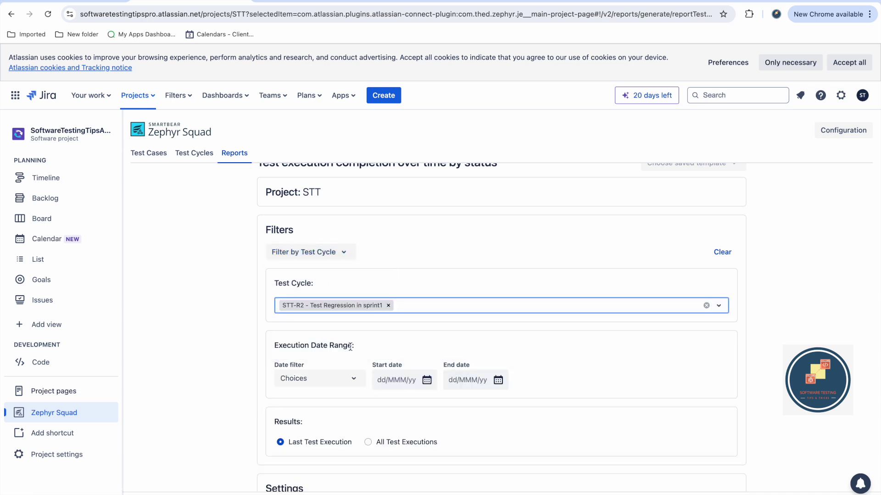
click(404, 326)
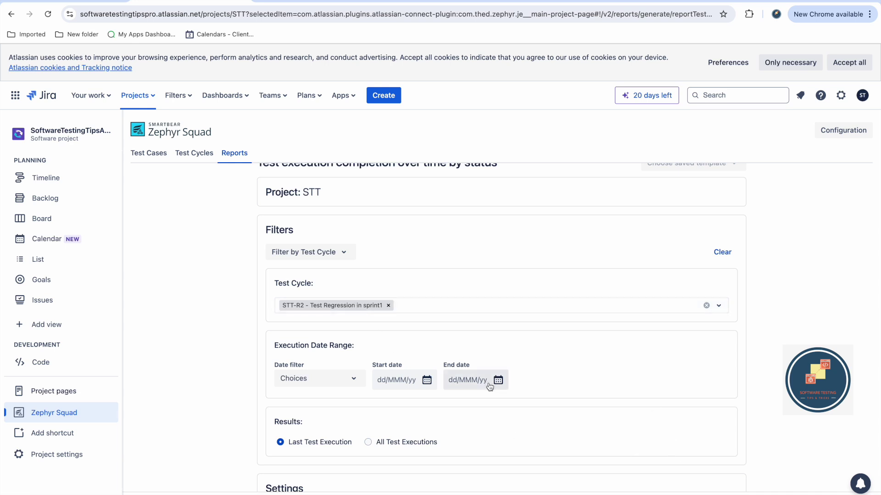
click(443, 303)
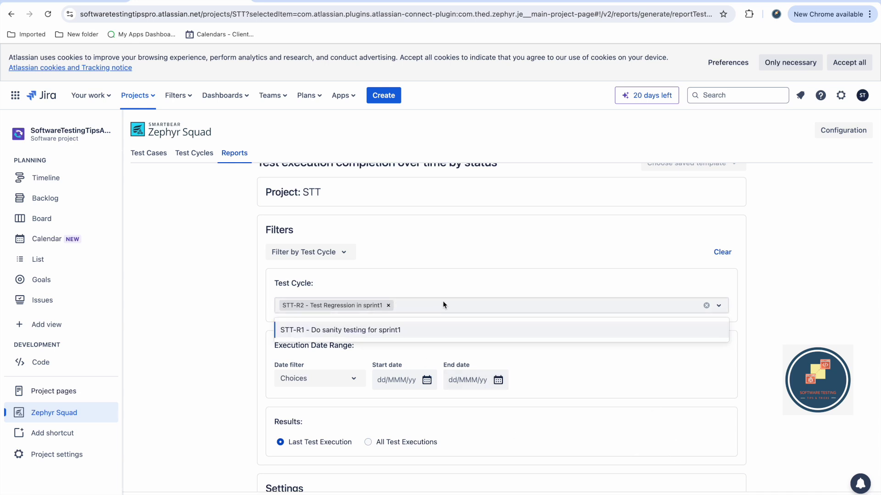
click(443, 302)
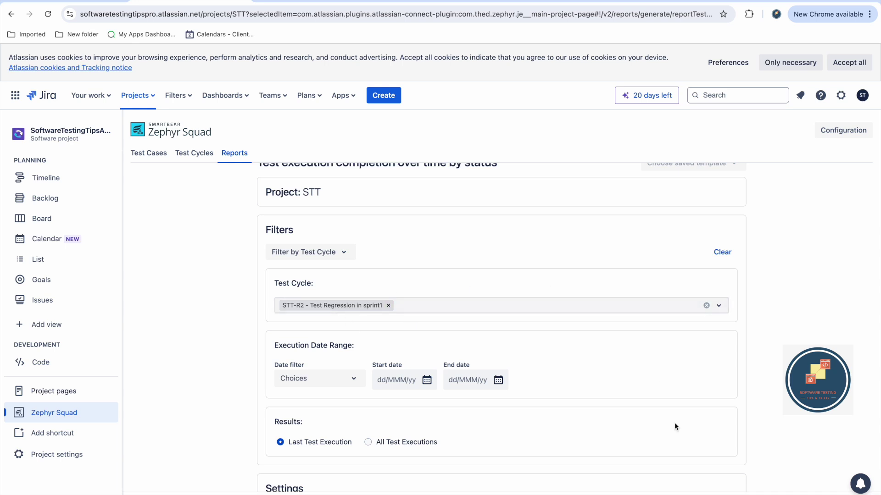
click(353, 379)
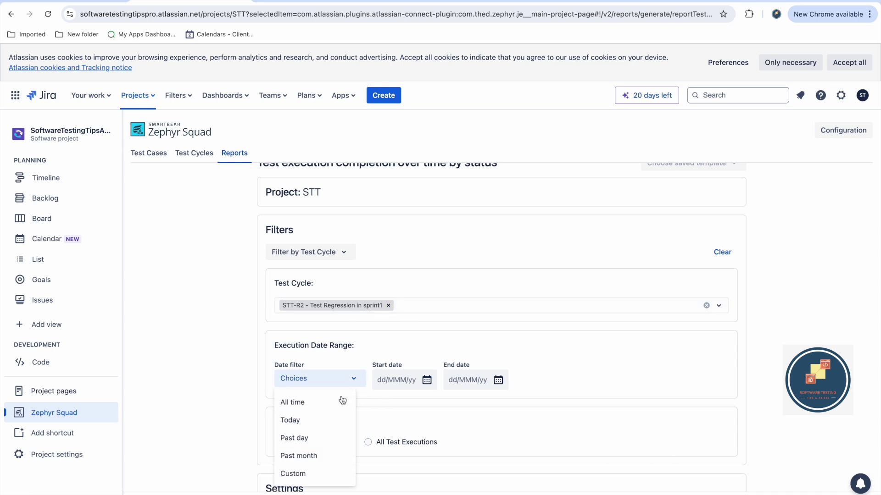
click(340, 400)
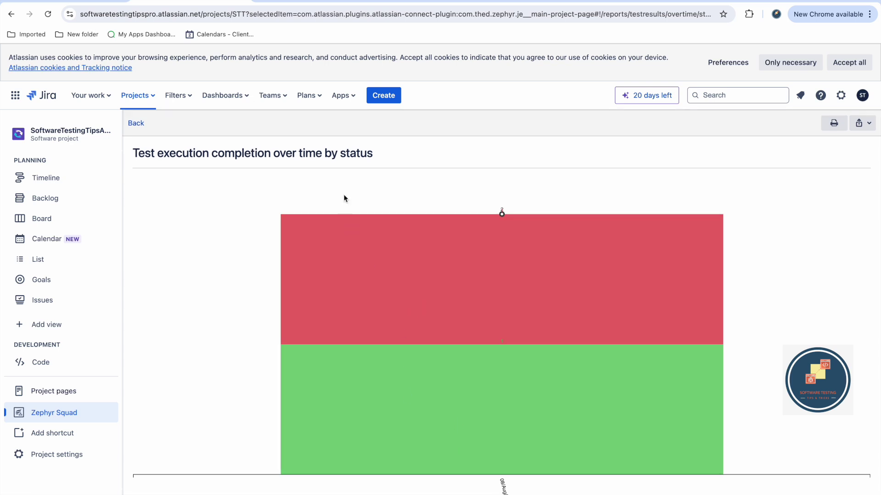
Leave the "Test execution completion over time by status" report and return to the list of all reports
click(137, 123)
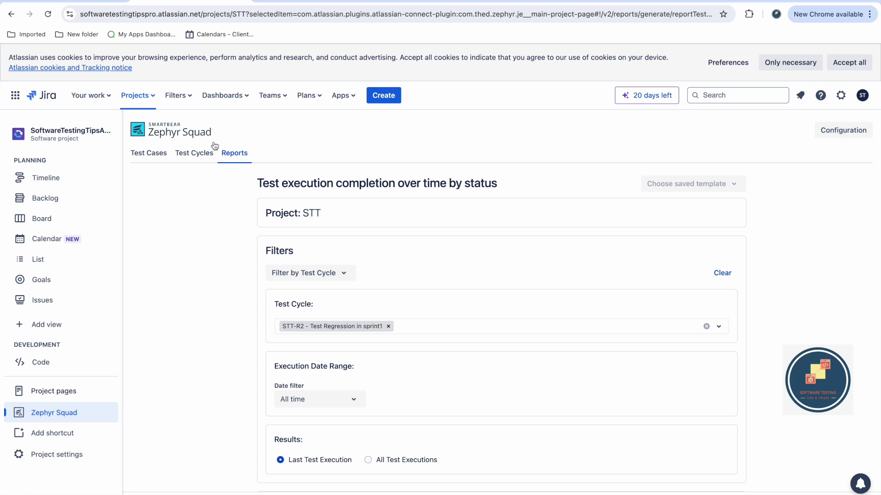
click(195, 156)
click(236, 156)
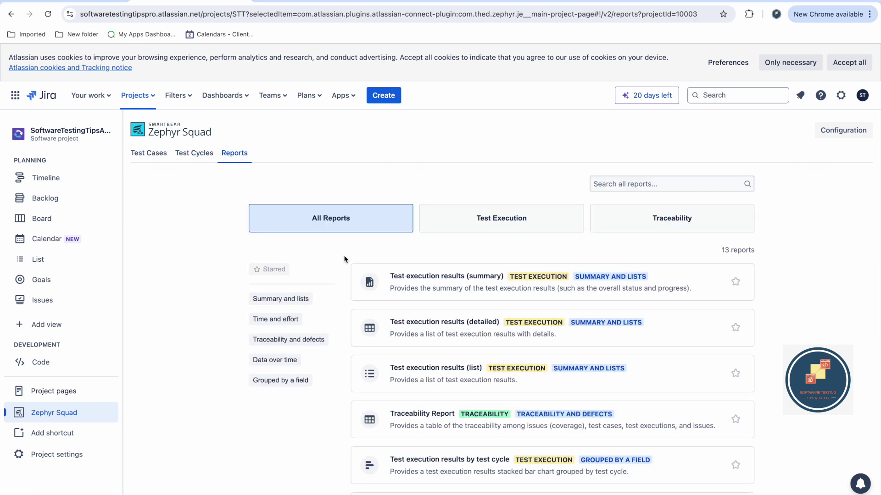
Generate the "Test execution results (summary)" report for test cycle "STT-R2 - Test Regression in sprint1" over all time and review its charts
click(415, 284)
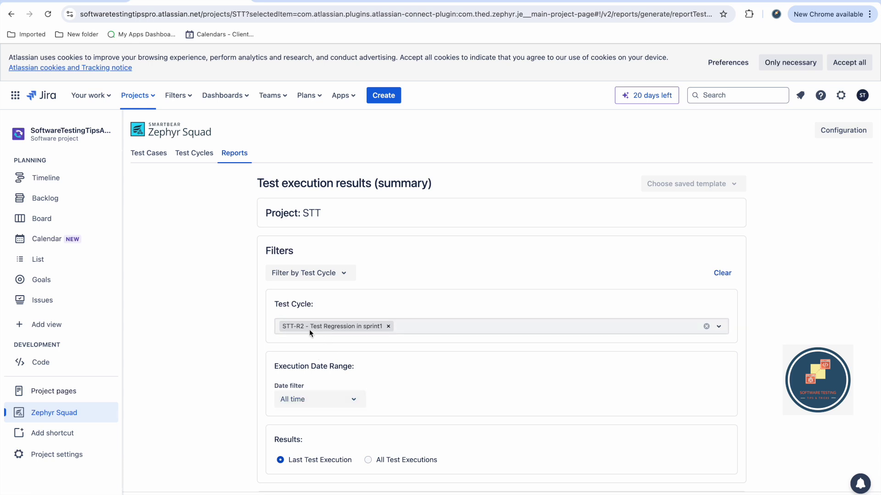
scroll(375, 398, down, 1)
scroll(420, 397, down, 3)
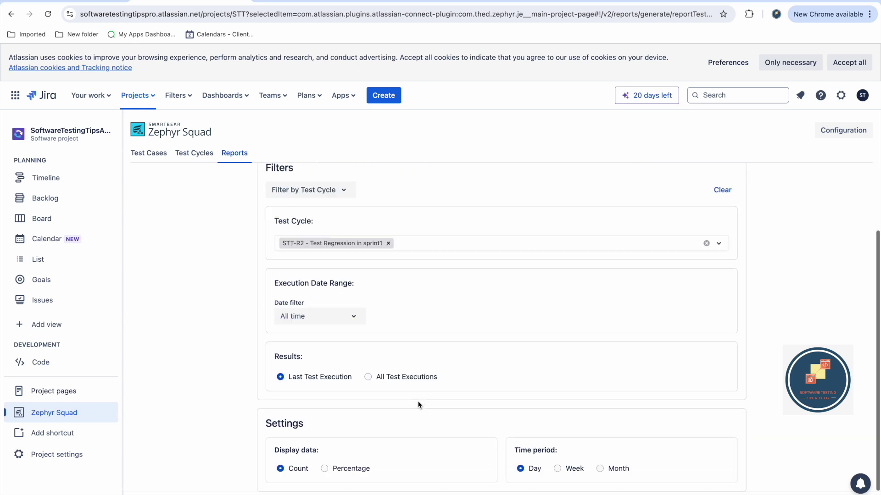
click(480, 397)
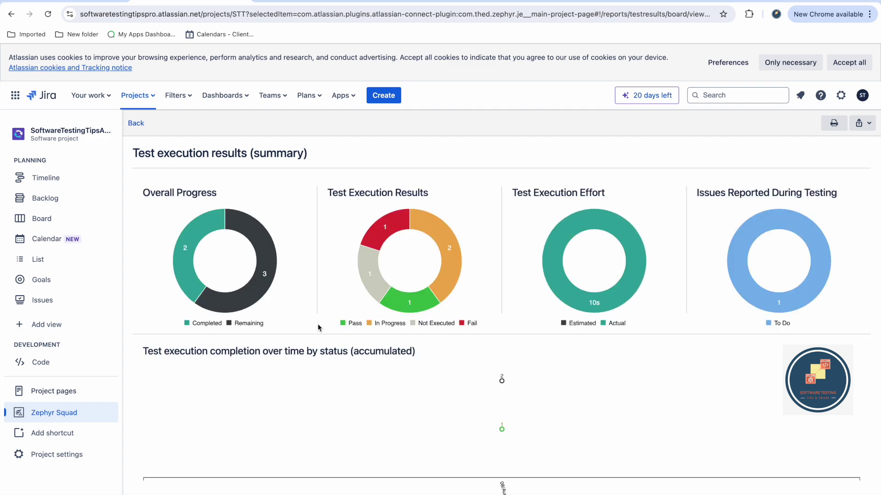
scroll(318, 327, down, 15)
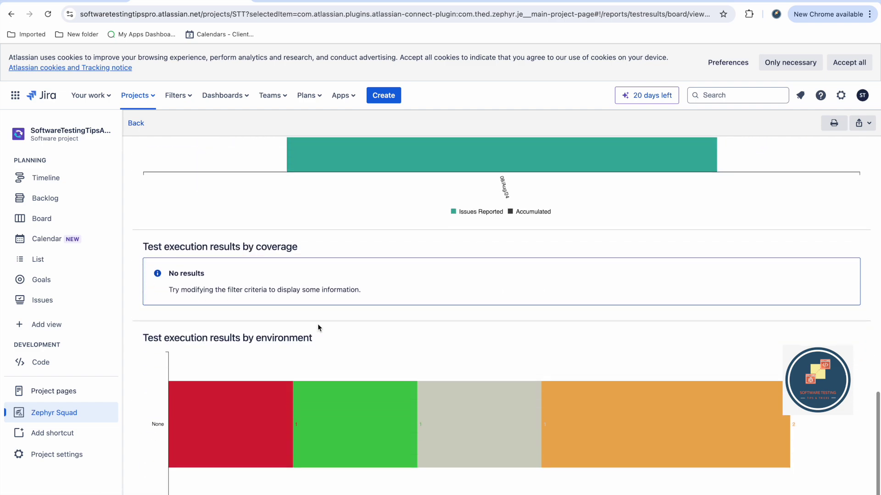
scroll(317, 327, up, 15)
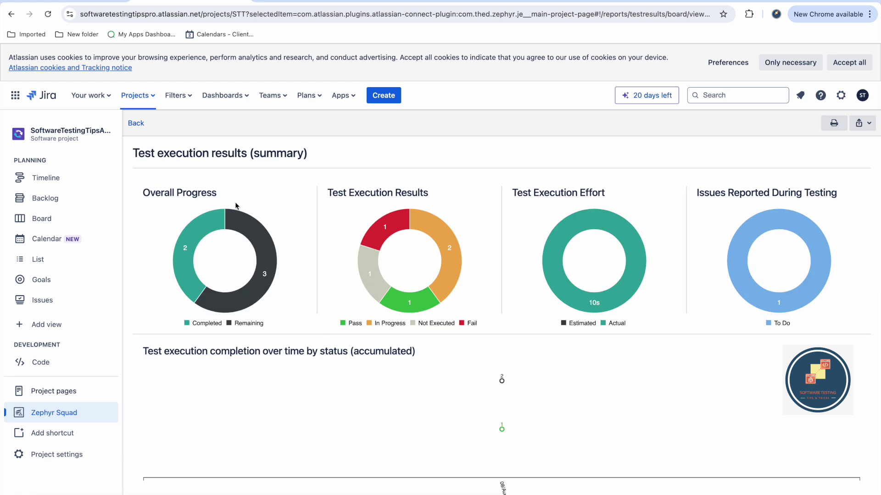
Leave the summary report and open the project's list of all test cases
click(137, 124)
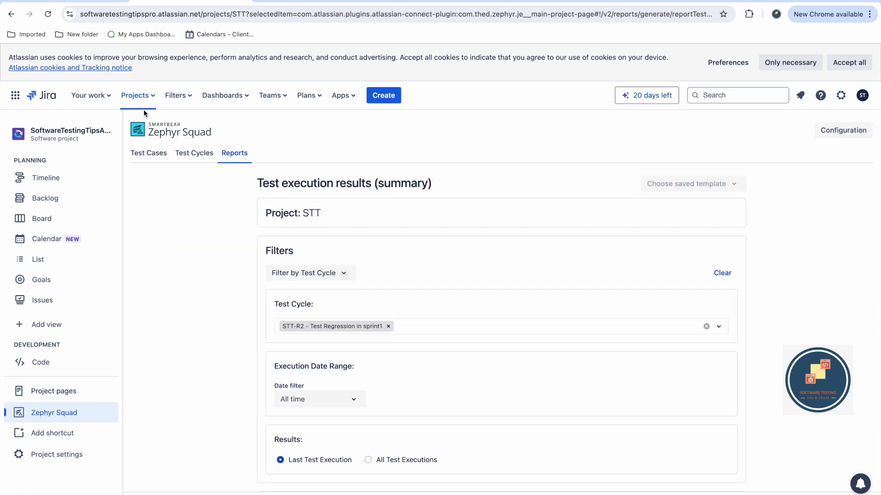
click(200, 154)
click(152, 154)
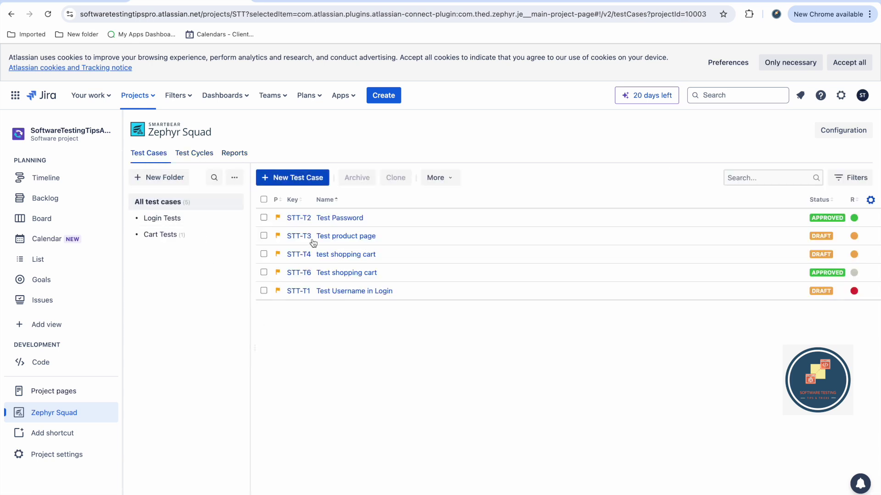